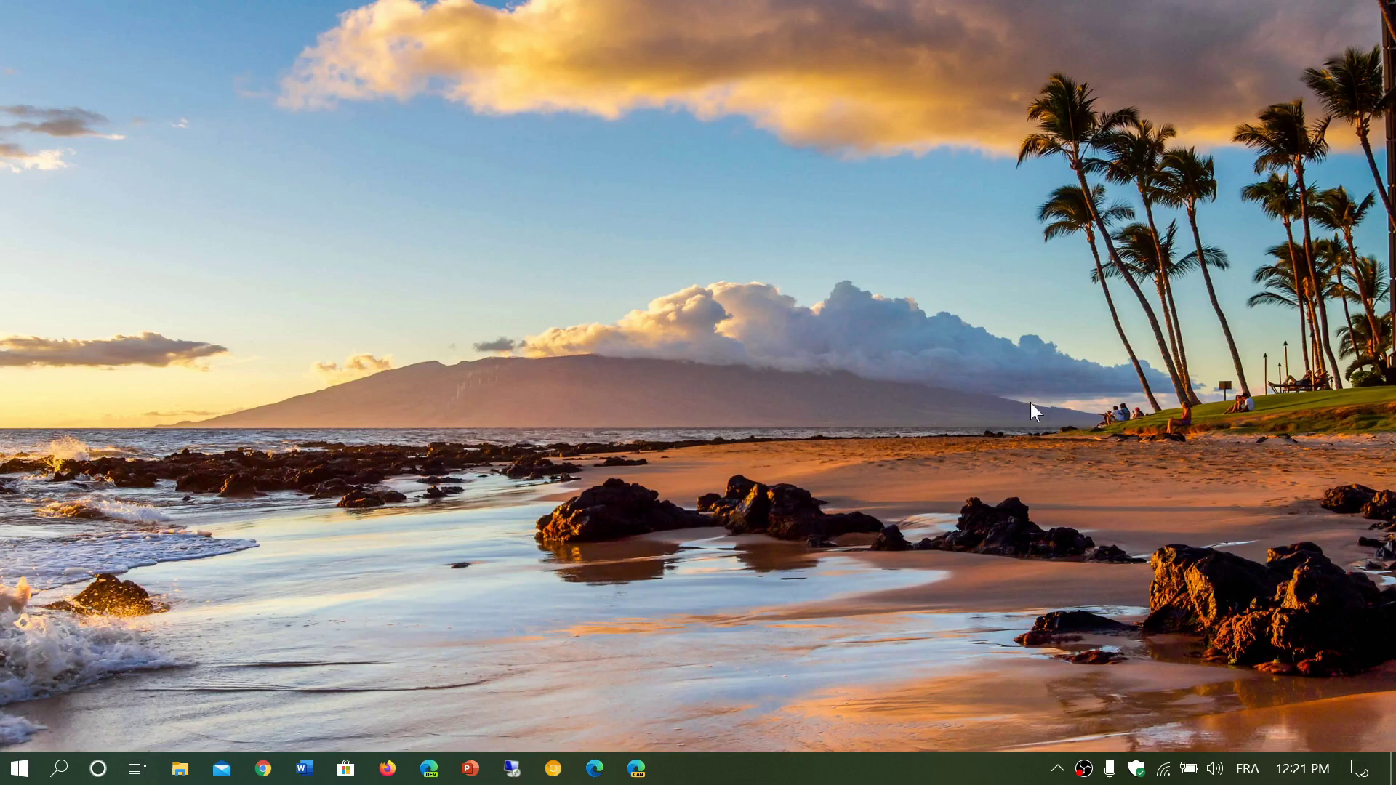
Step: Search Windows for 'sdru' and launch SDRuno from the results
{"action": "left_click", "coordinate": [60, 773]}
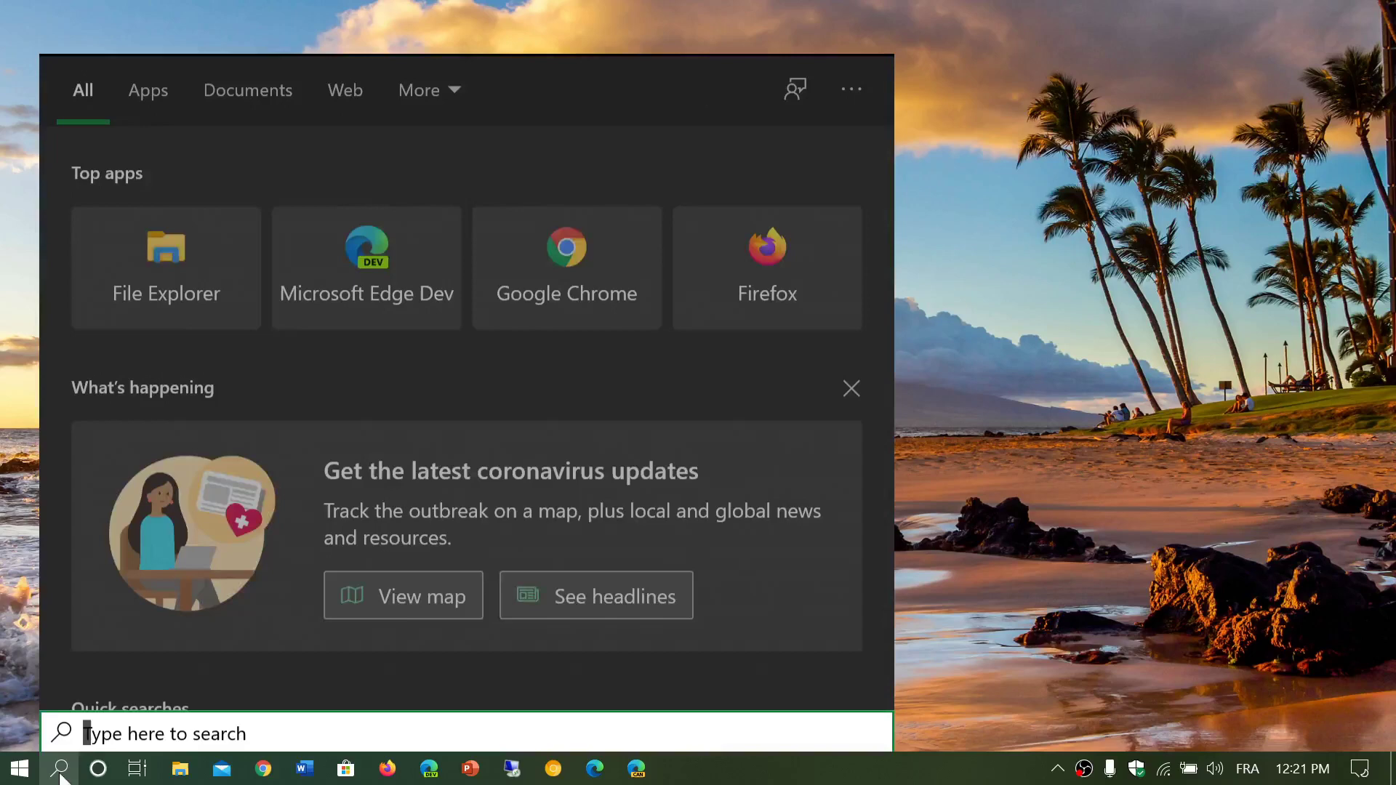
{"action": "type", "text": "sdr"}
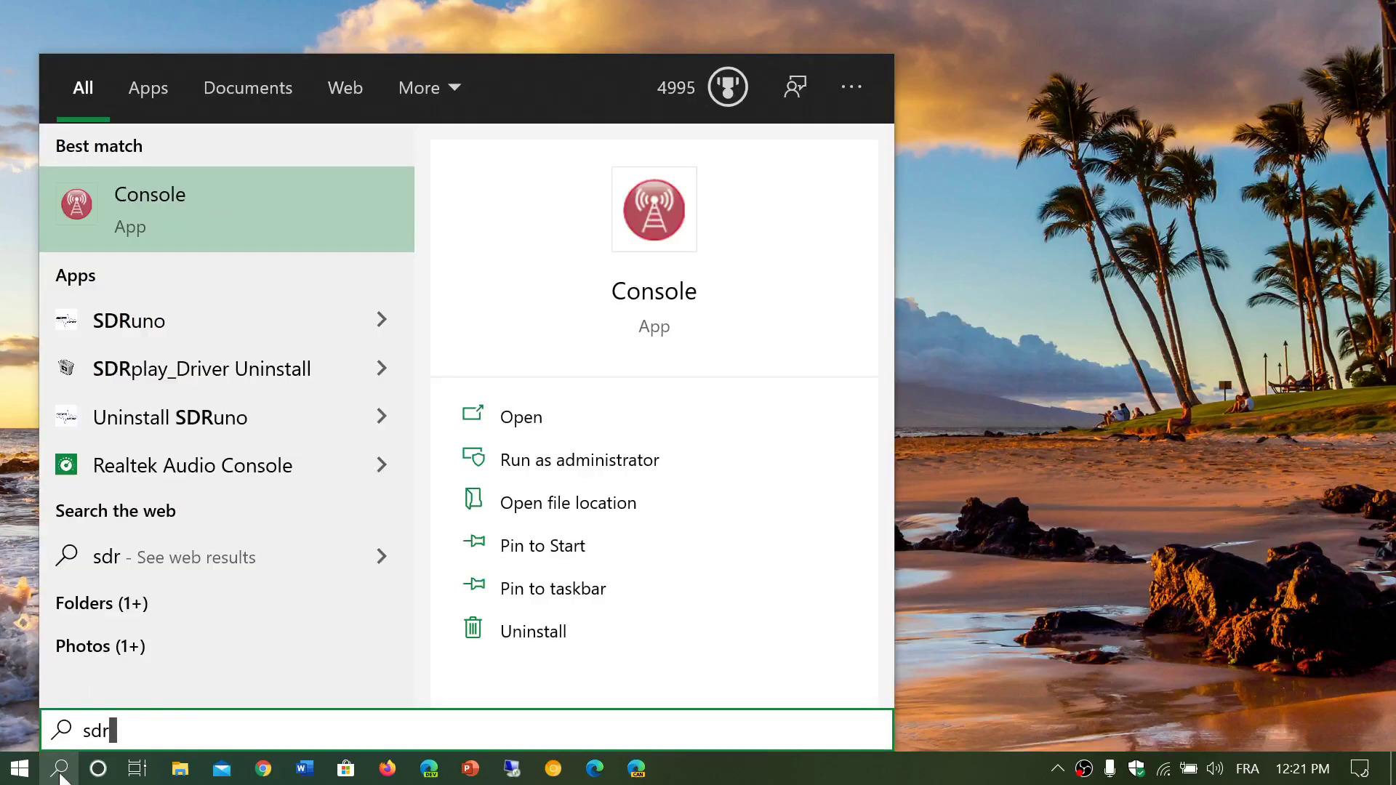
{"action": "type", "text": "u"}
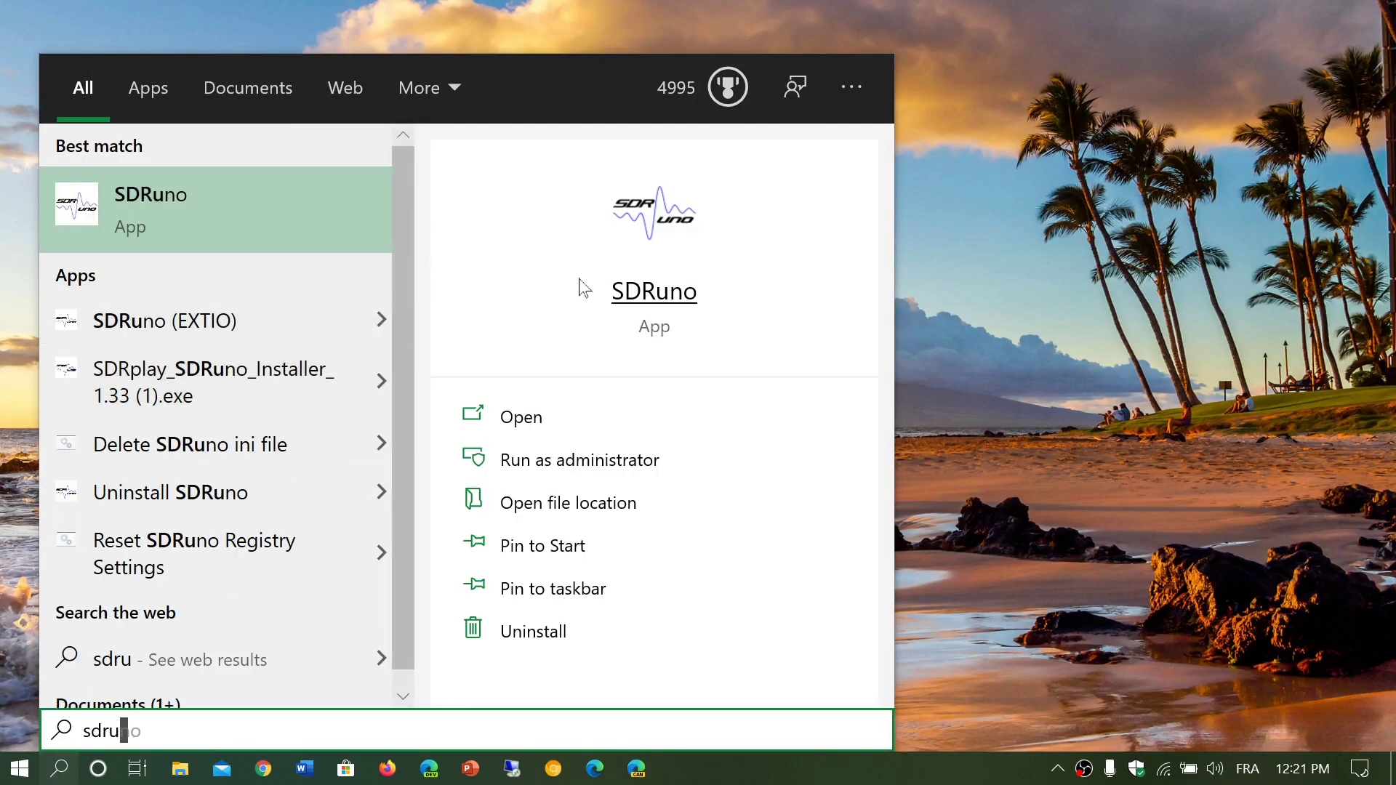
{"action": "left_click", "coordinate": [653, 289]}
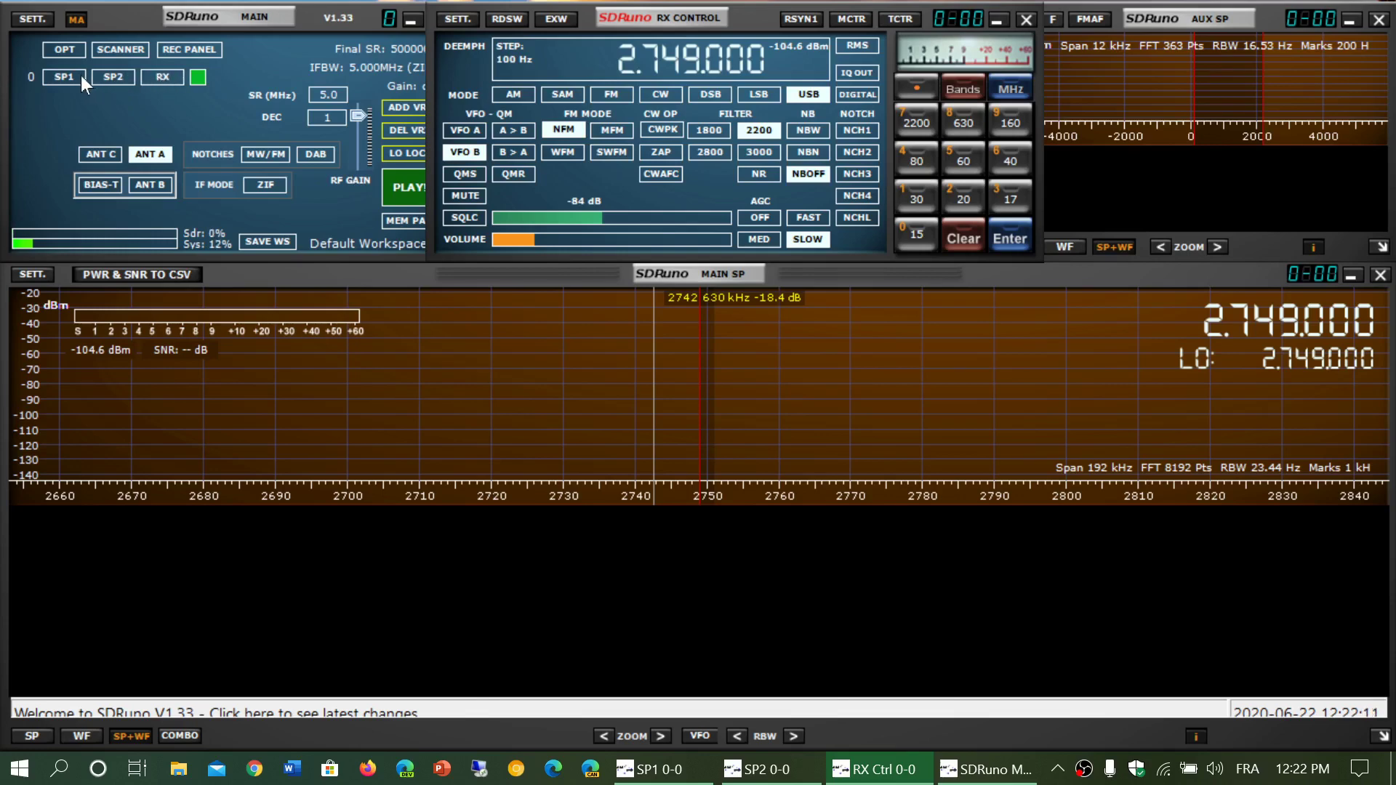
Step: Close the MAIN SP, AUX SP and RX CONTROL windows, keeping only the MAIN panel
{"action": "left_click", "coordinate": [57, 74]}
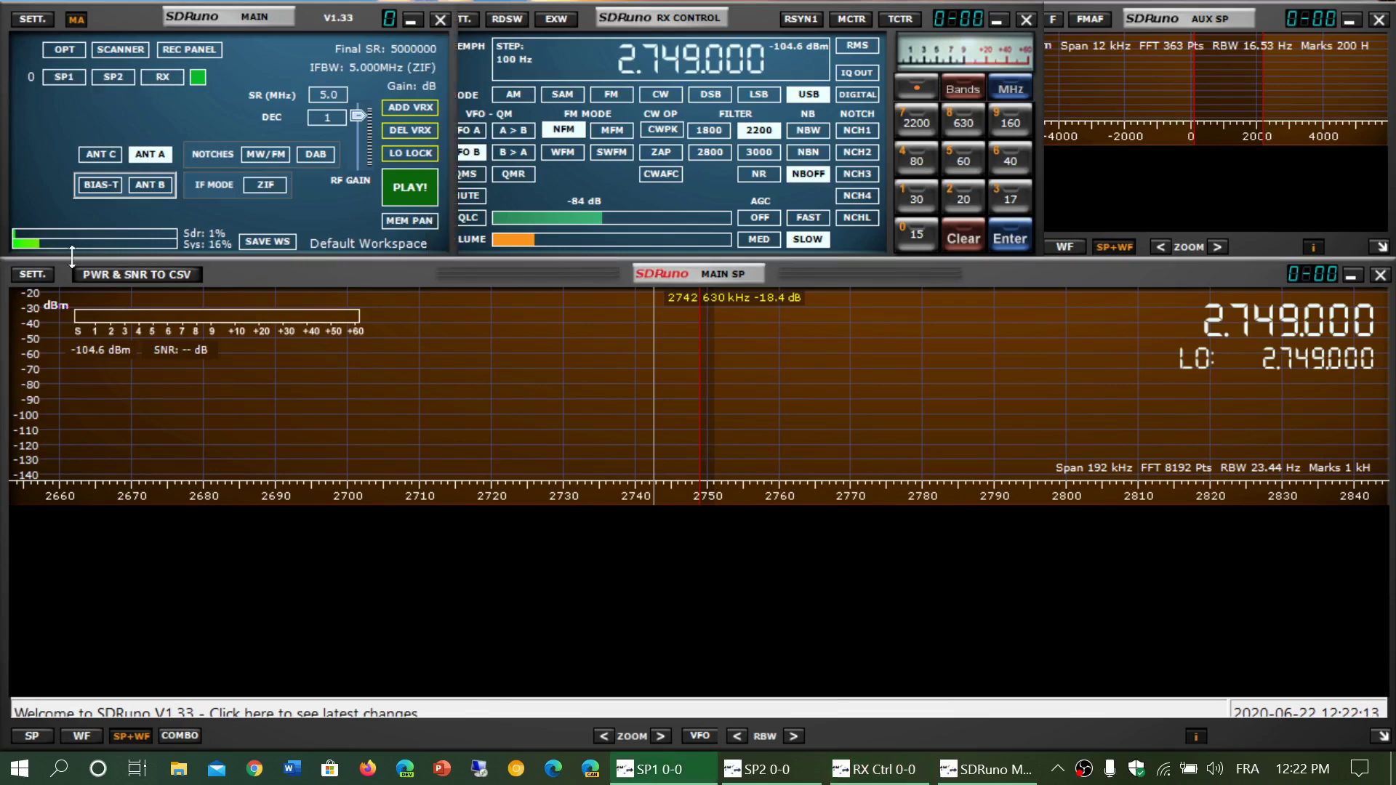
{"action": "left_click", "coordinate": [1379, 277]}
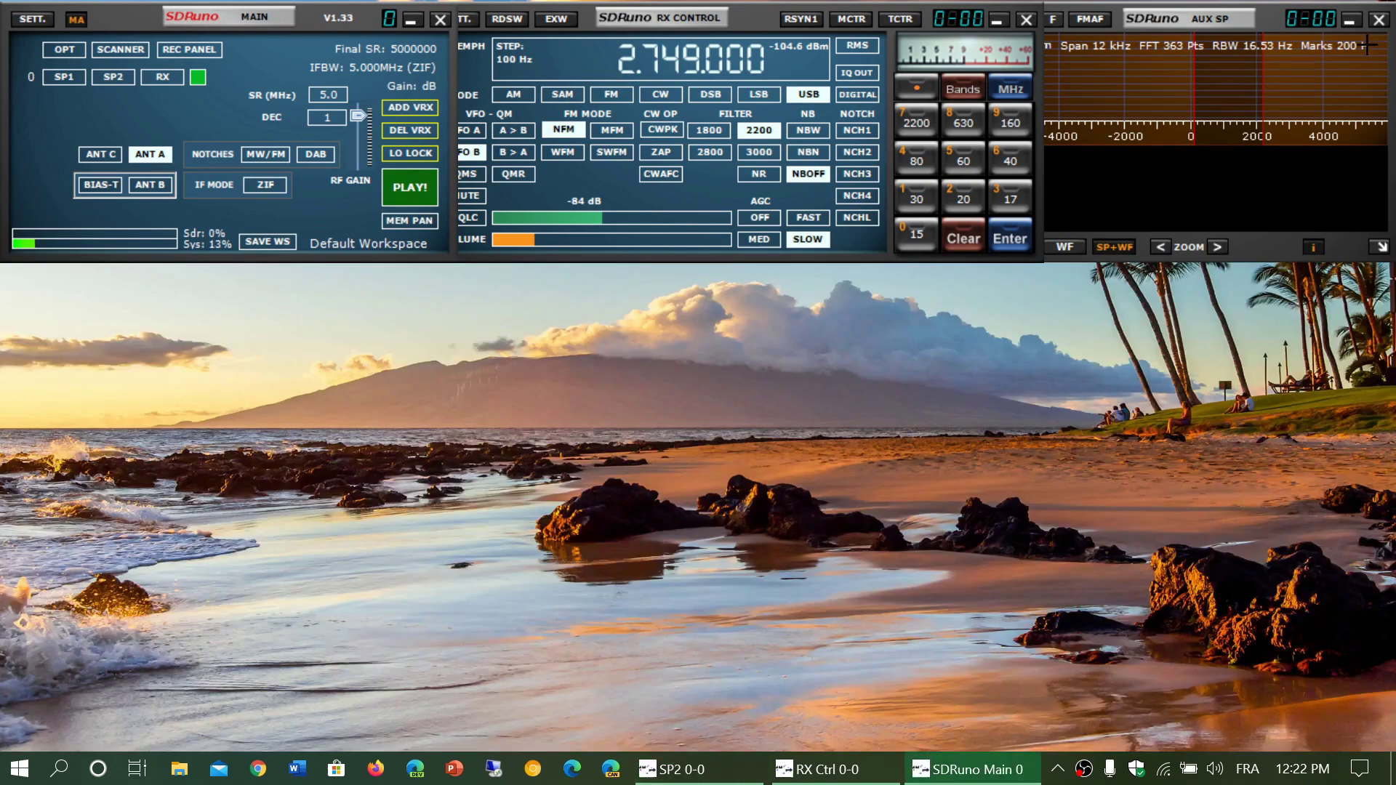
{"action": "left_click", "coordinate": [1383, 22]}
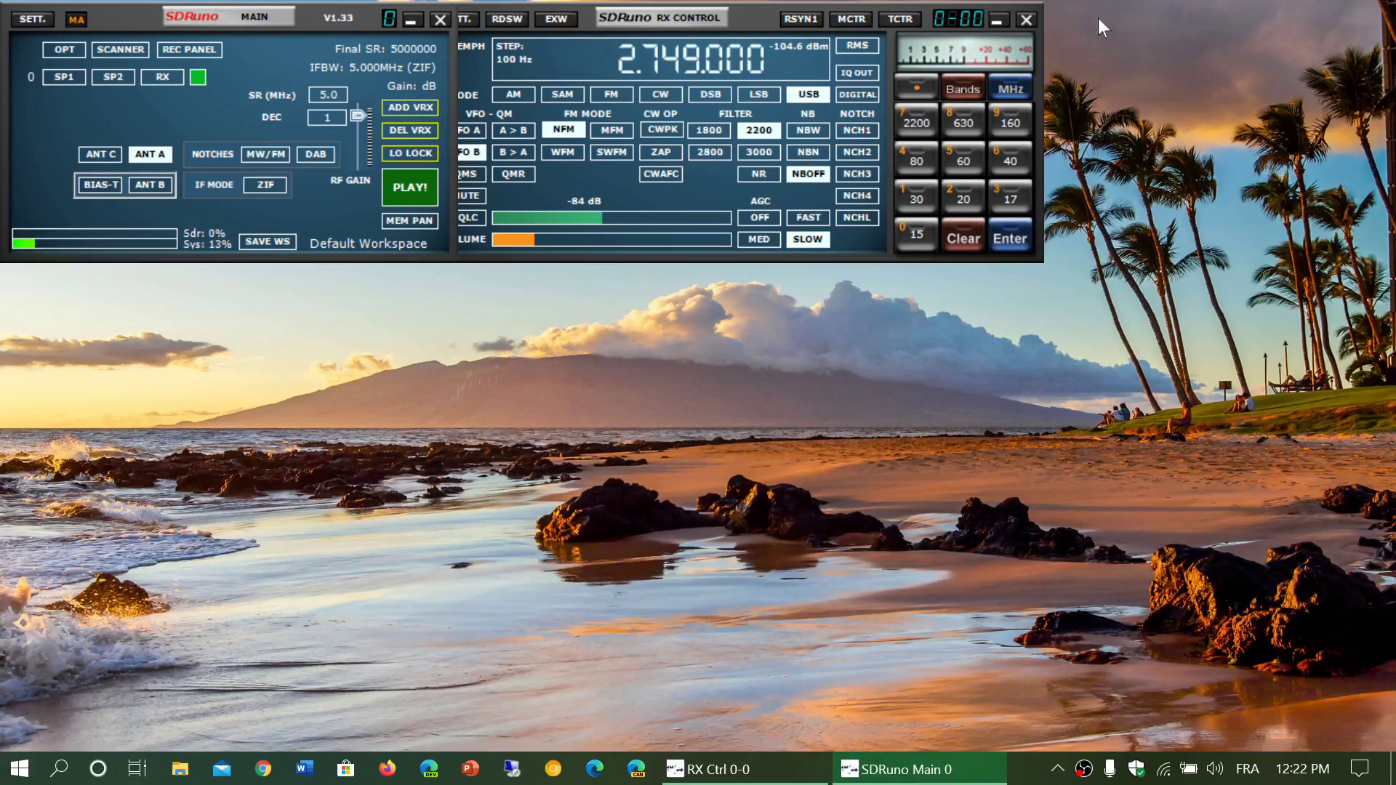
{"action": "left_click", "coordinate": [1025, 20]}
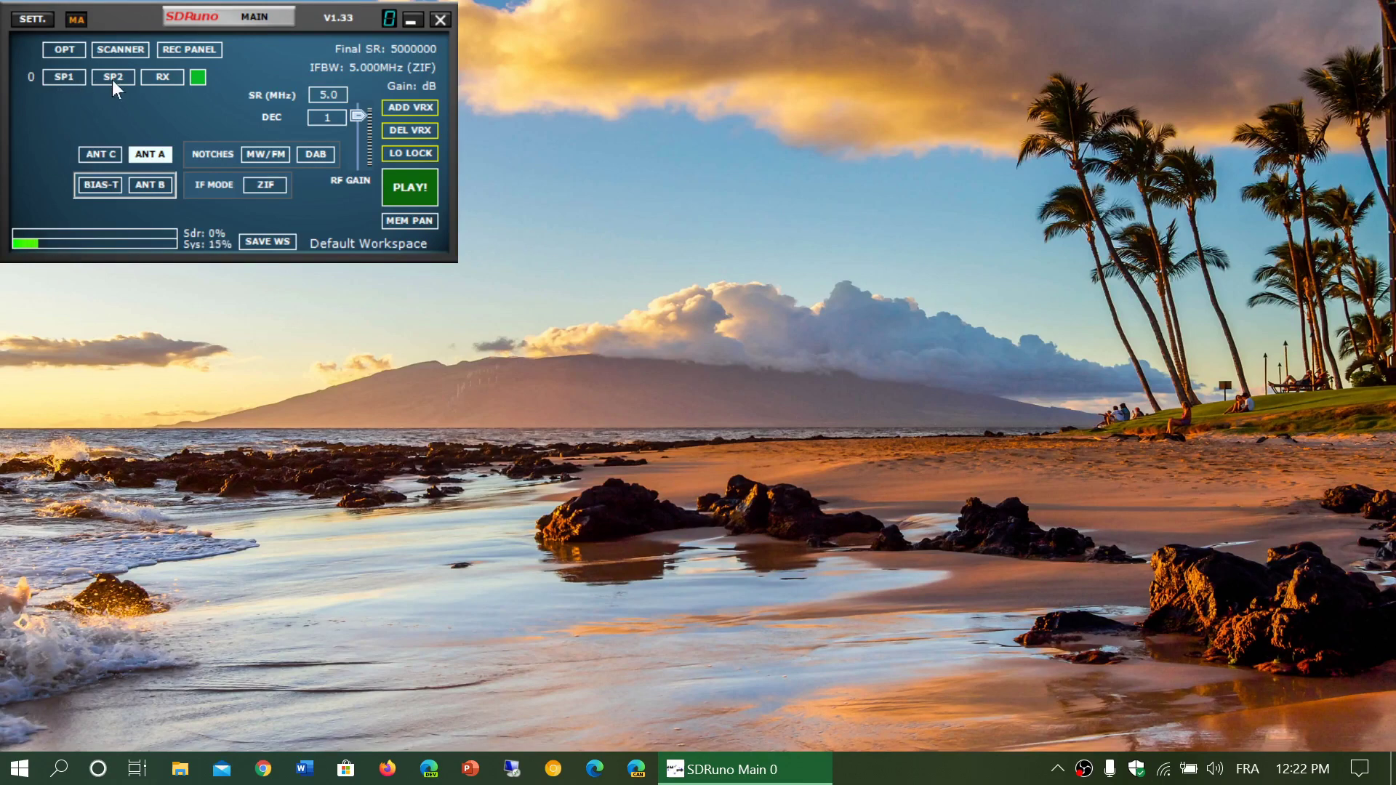
Step: Reopen MAIN SP, AUX SP and RX CONTROL with the SP1, SP2 and RX buttons
{"action": "left_click", "coordinate": [58, 76]}
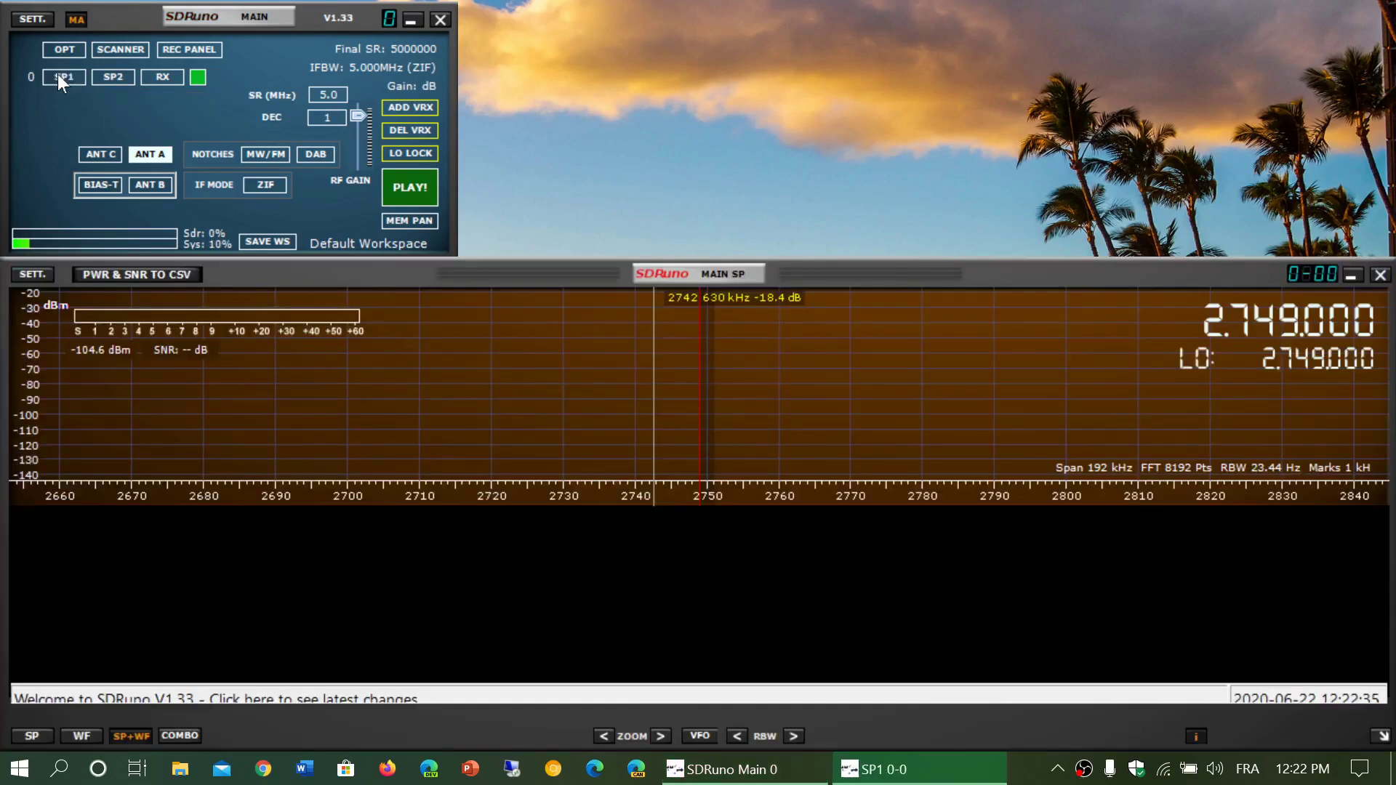
{"action": "left_click", "coordinate": [112, 77]}
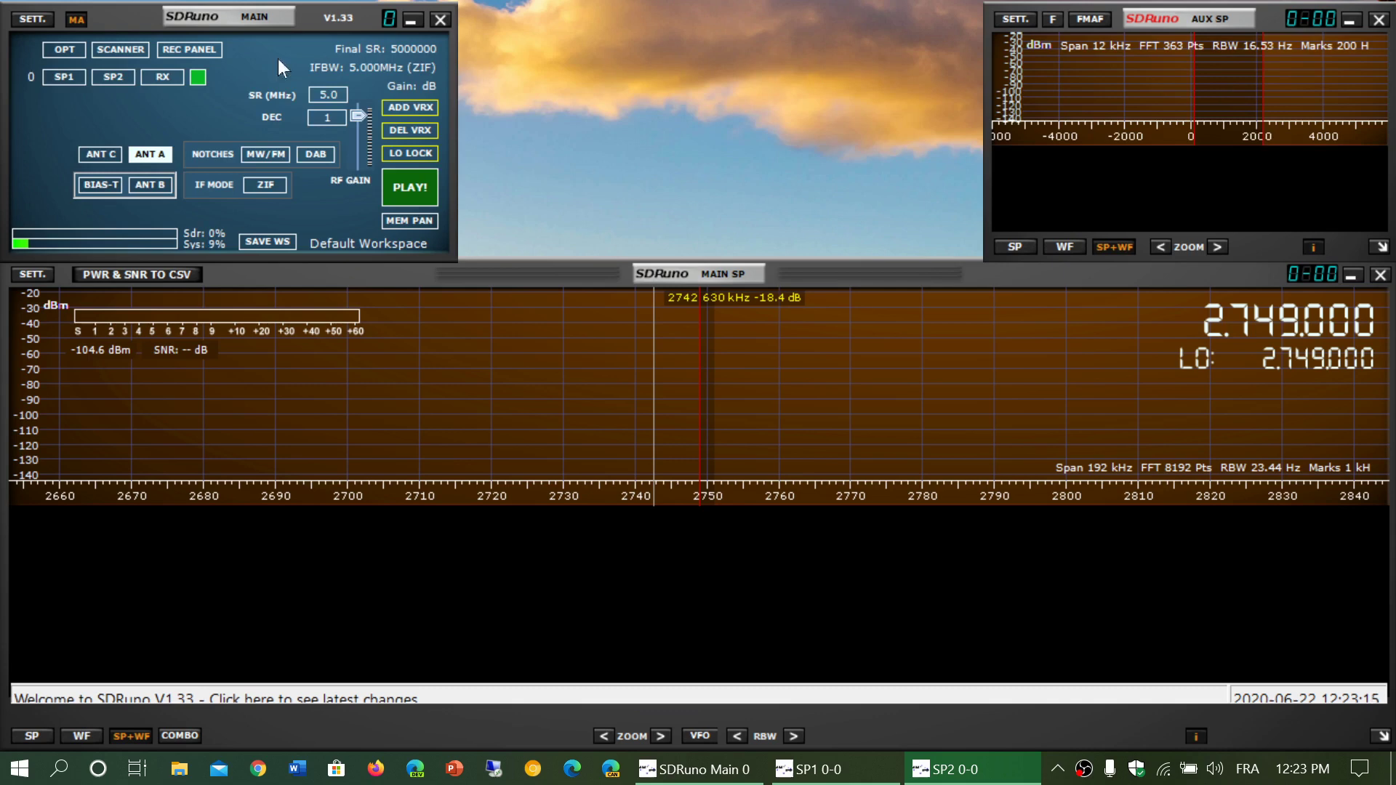
{"action": "left_click", "coordinate": [170, 77]}
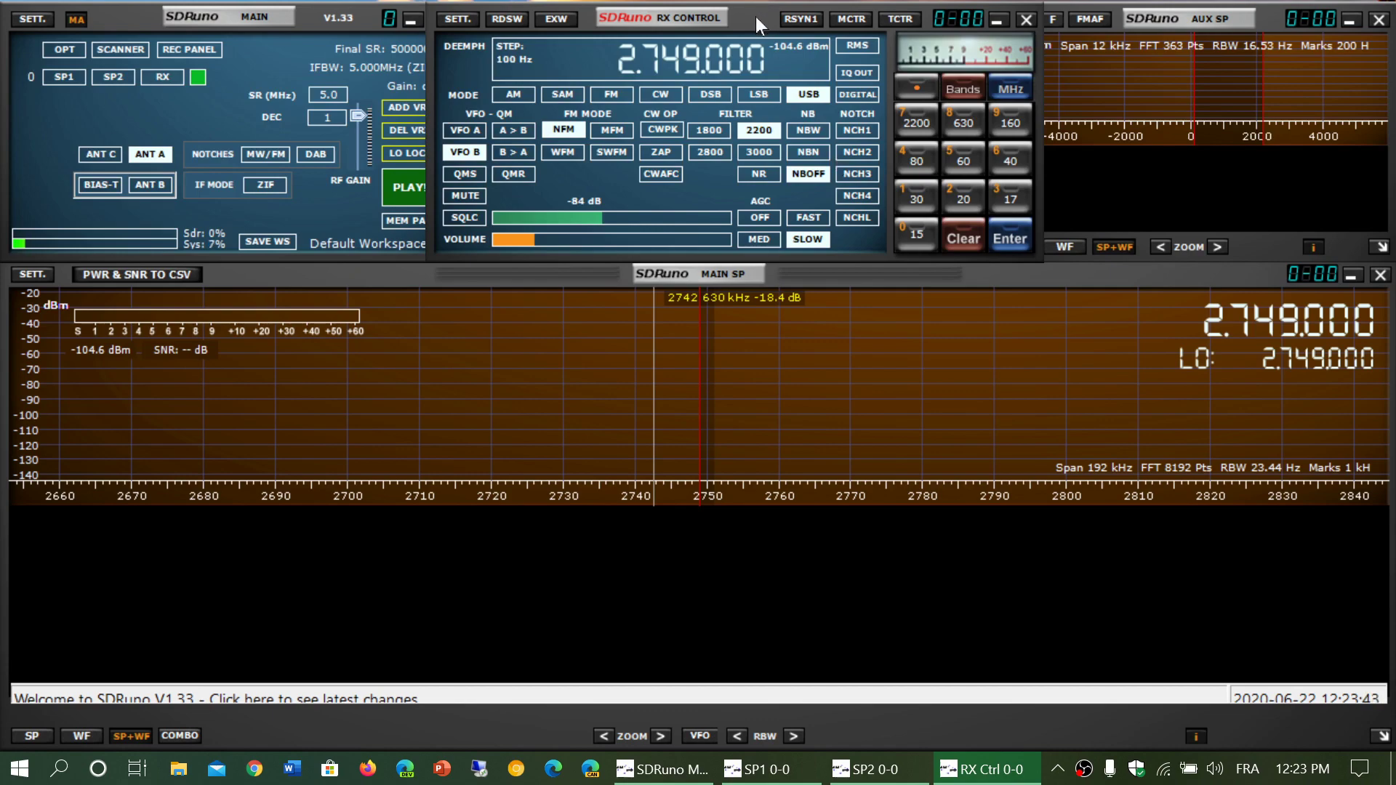
Step: Nudge RX CONTROL beside the main panel and make the AUX SP window narrower and shorter
{"action": "mouse_move", "coordinate": [756, 16]}
{"action": "left_mouse_down"}
{"action": "mouse_move", "coordinate": [670, 281]}
{"action": "mouse_move", "coordinate": [919, 157]}
{"action": "mouse_move", "coordinate": [874, 138]}
{"action": "mouse_move", "coordinate": [815, 313]}
{"action": "mouse_move", "coordinate": [870, 154]}
{"action": "mouse_move", "coordinate": [782, 67]}
{"action": "mouse_move", "coordinate": [770, 16]}
{"action": "left_mouse_up"}
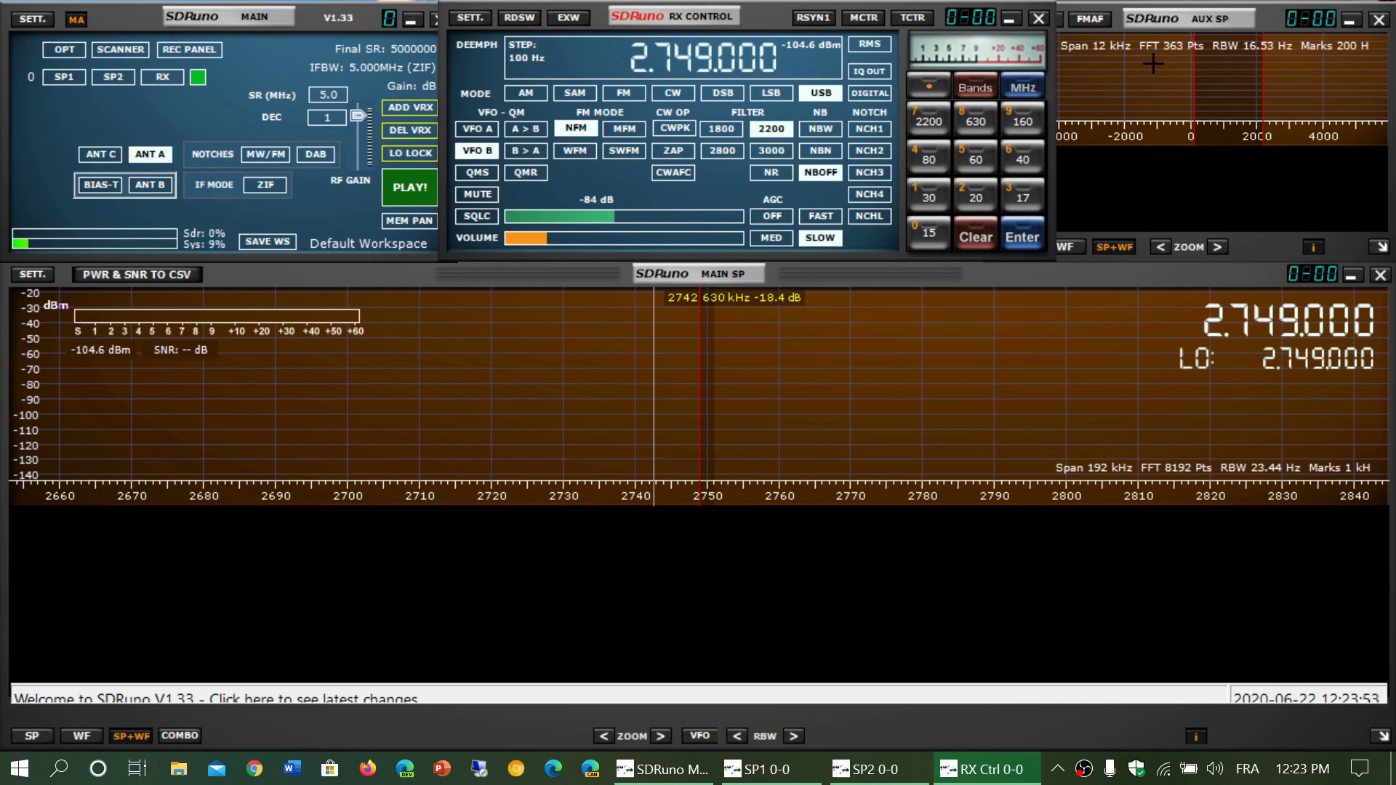
{"action": "left_click", "coordinate": [1272, 18]}
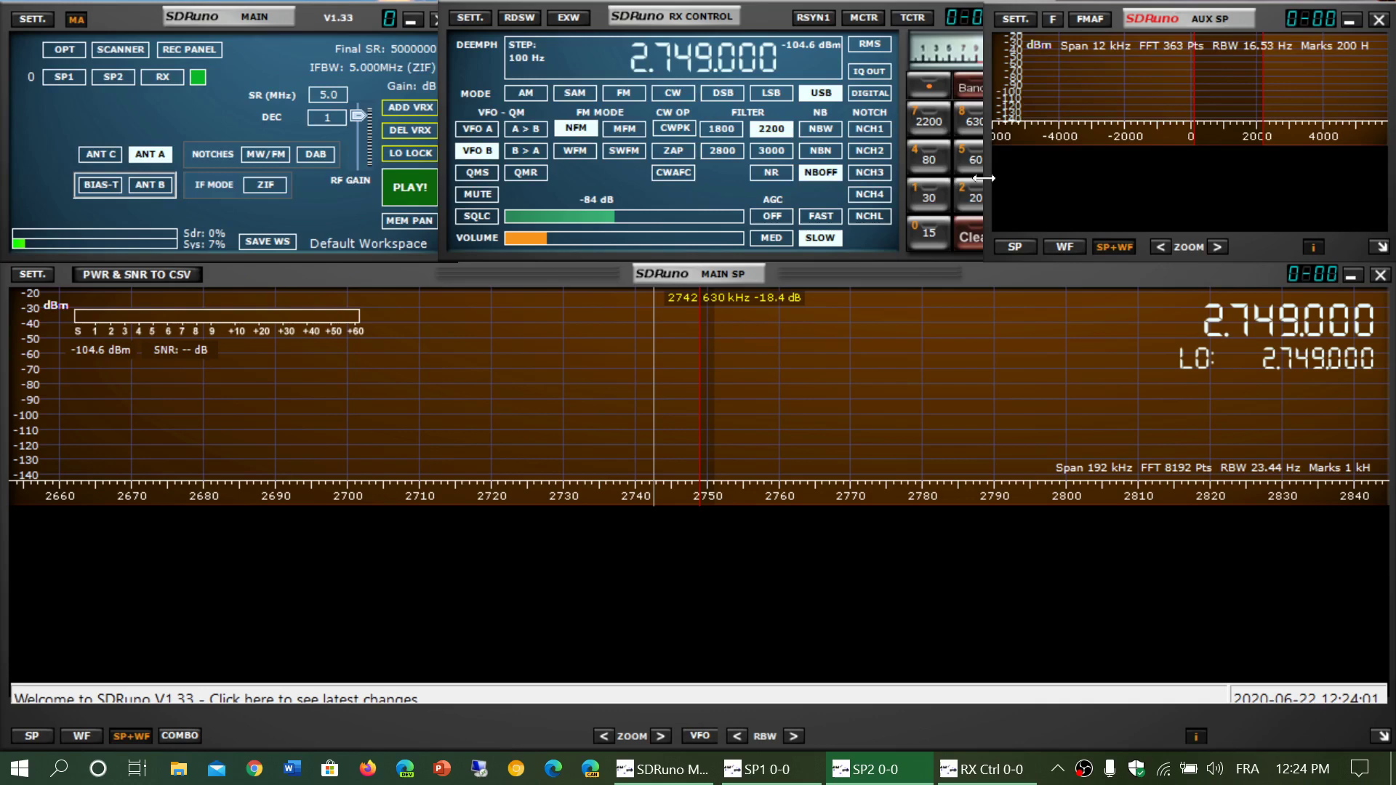
{"action": "mouse_move", "coordinate": [984, 178]}
{"action": "left_mouse_down"}
{"action": "mouse_move", "coordinate": [458, 192]}
{"action": "mouse_move", "coordinate": [978, 193]}
{"action": "left_mouse_up"}
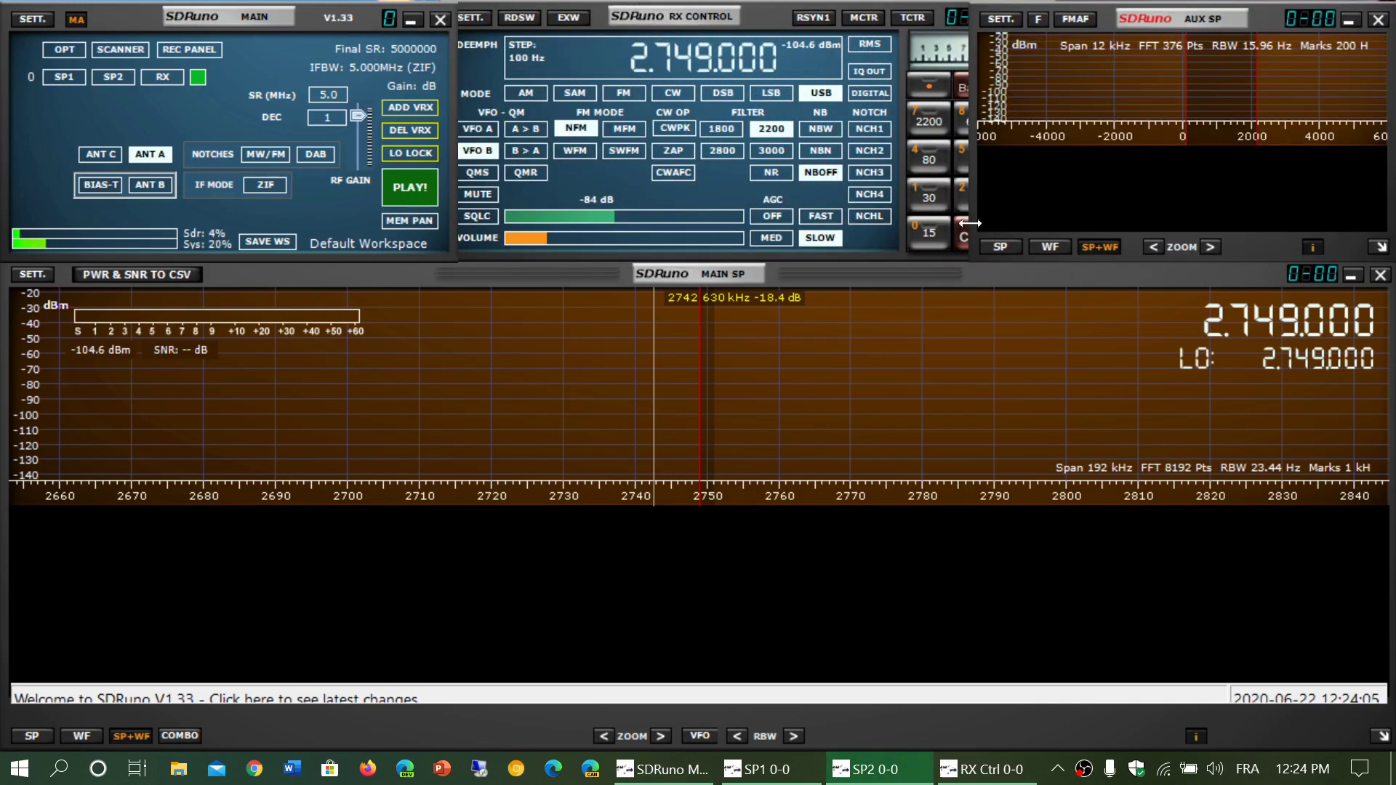
{"action": "left_click_drag", "start_coordinate": [972, 260], "coordinate": [1062, 246]}
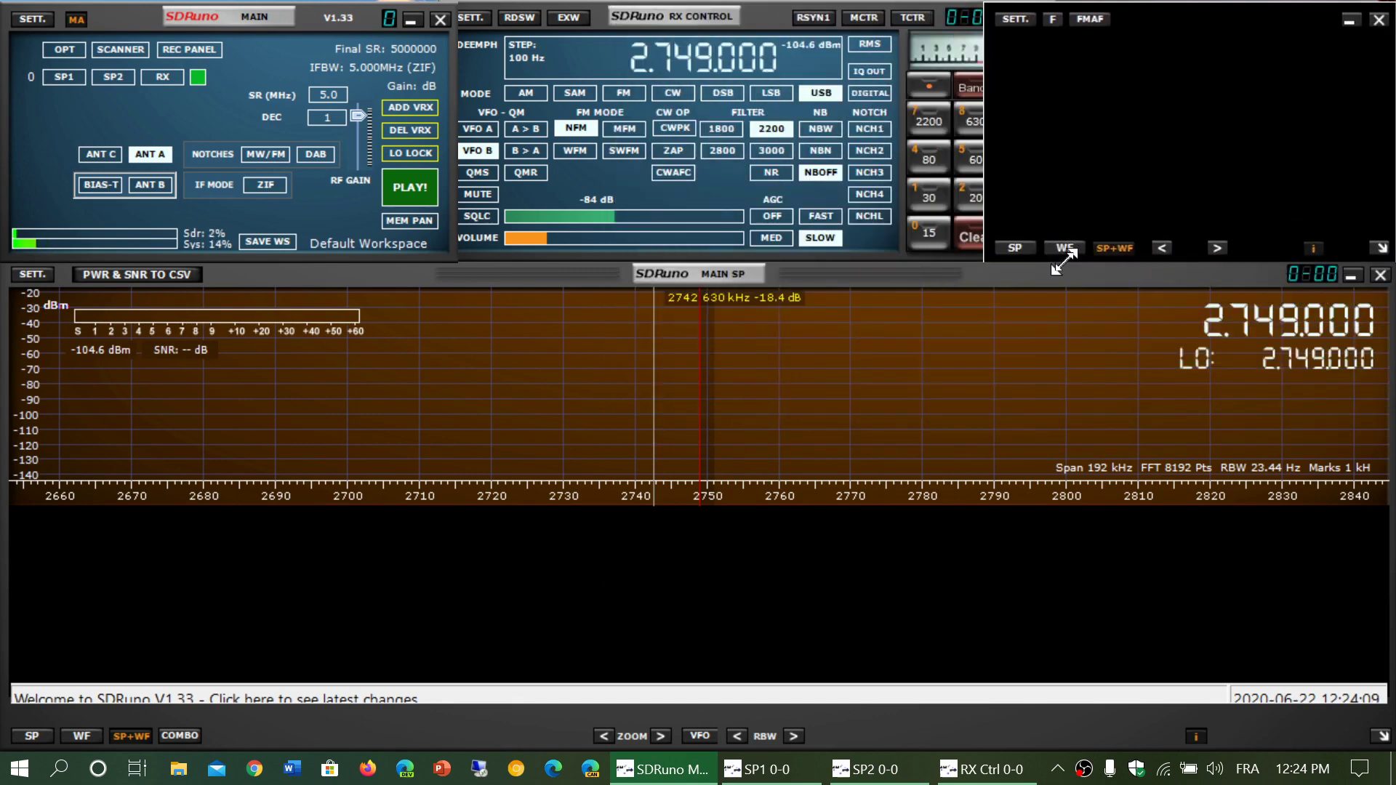
{"action": "left_click", "coordinate": [1062, 259]}
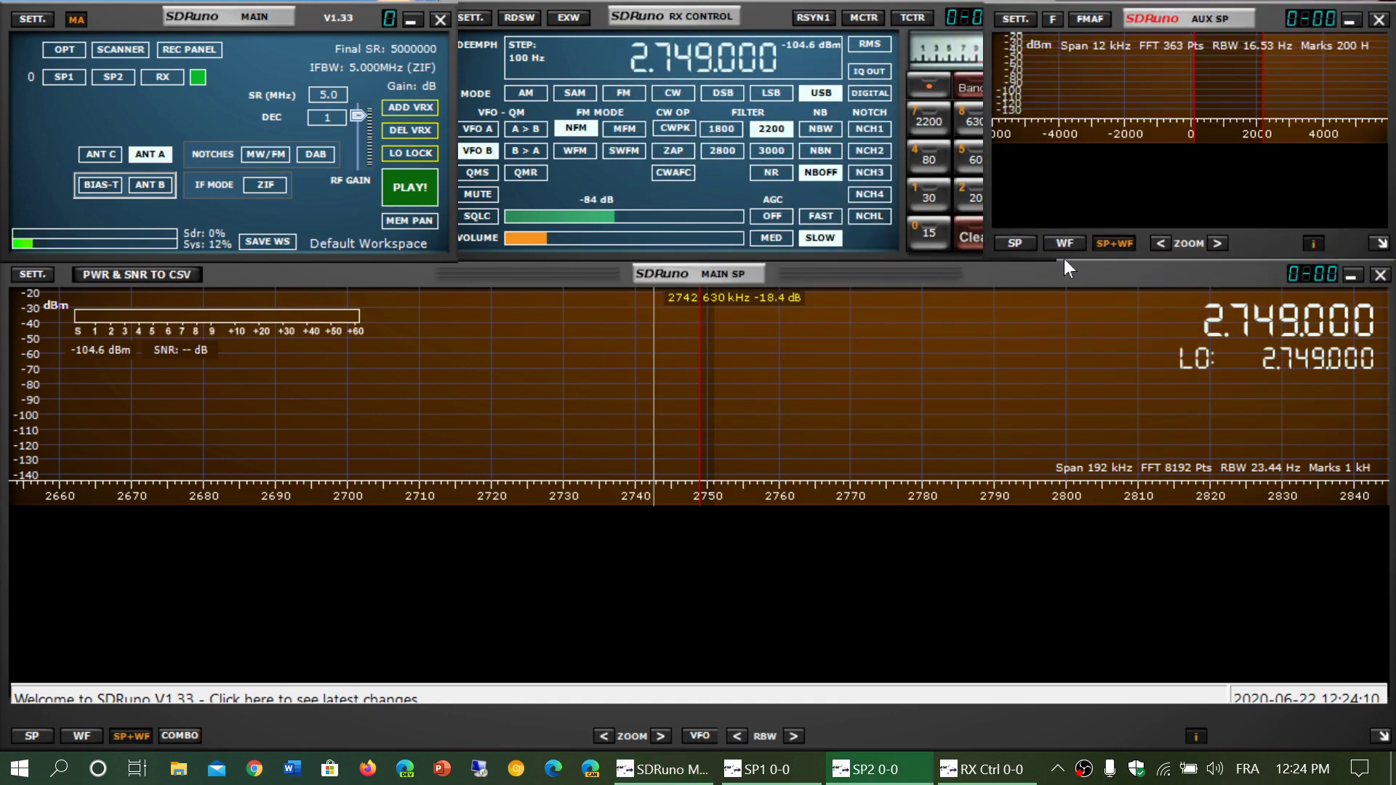
Step: Shrink MAIN SP and move it up beneath the MAIN and RX CONTROL panels
{"action": "left_click", "coordinate": [778, 2]}
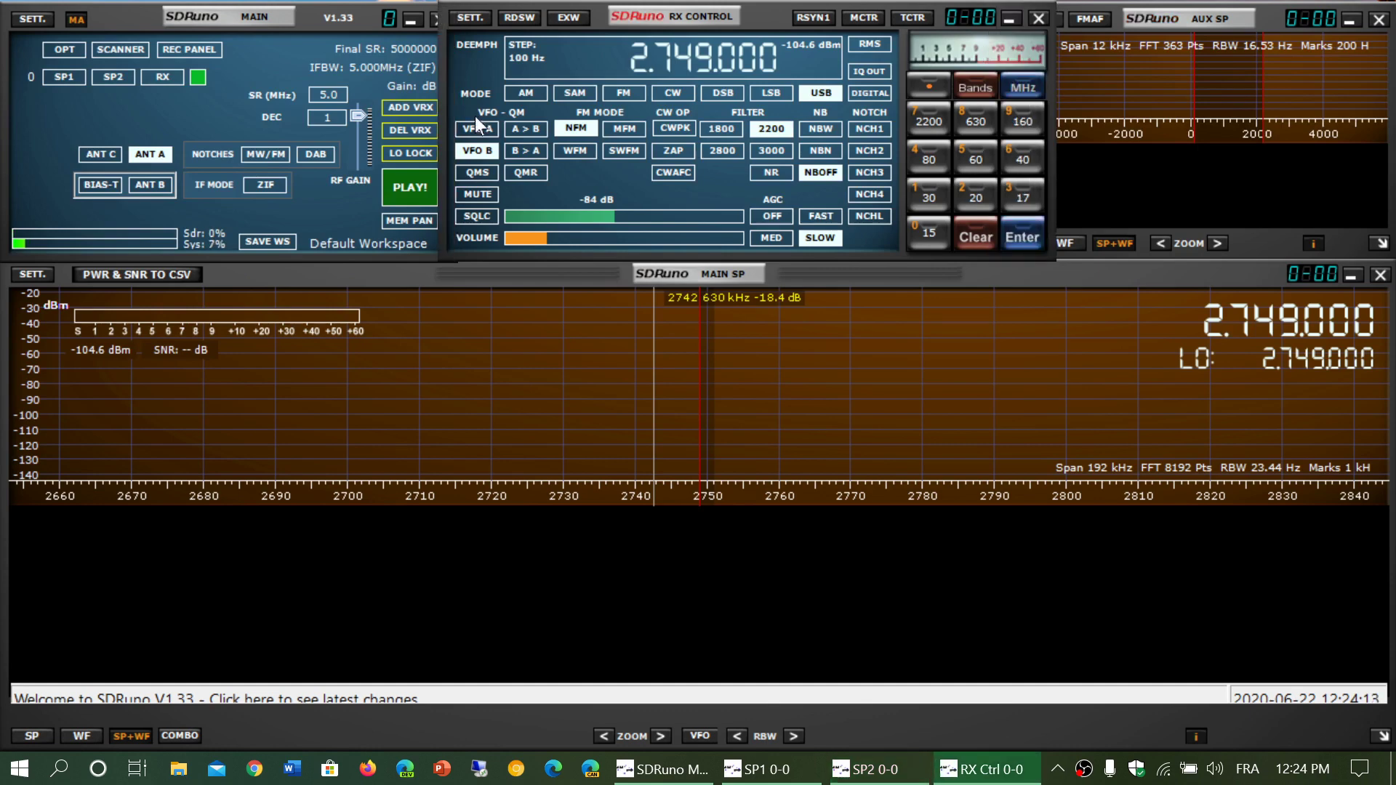
{"action": "left_click", "coordinate": [814, 280]}
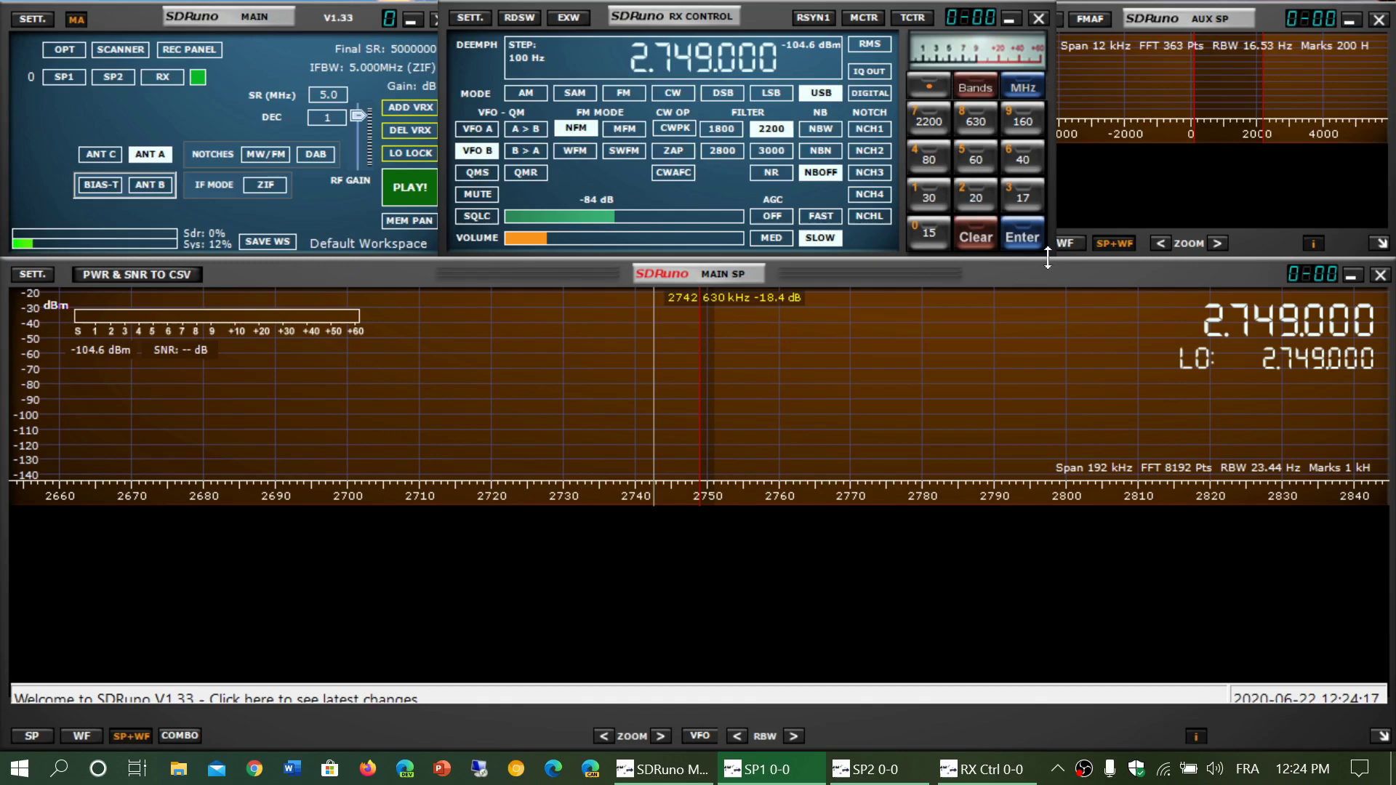
{"action": "left_click_drag", "start_coordinate": [975, 273], "coordinate": [1091, 144]}
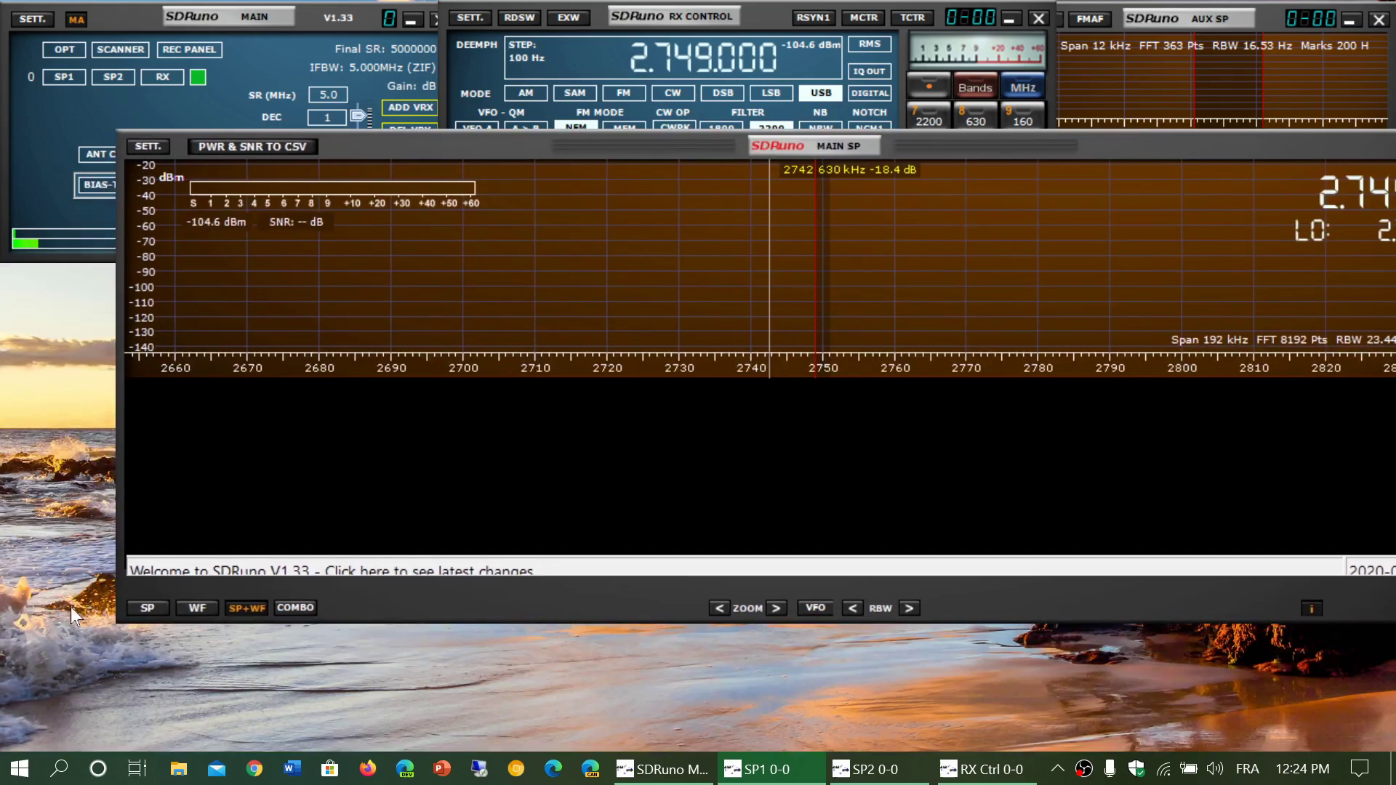
{"action": "left_click_drag", "start_coordinate": [119, 620], "coordinate": [8, 744]}
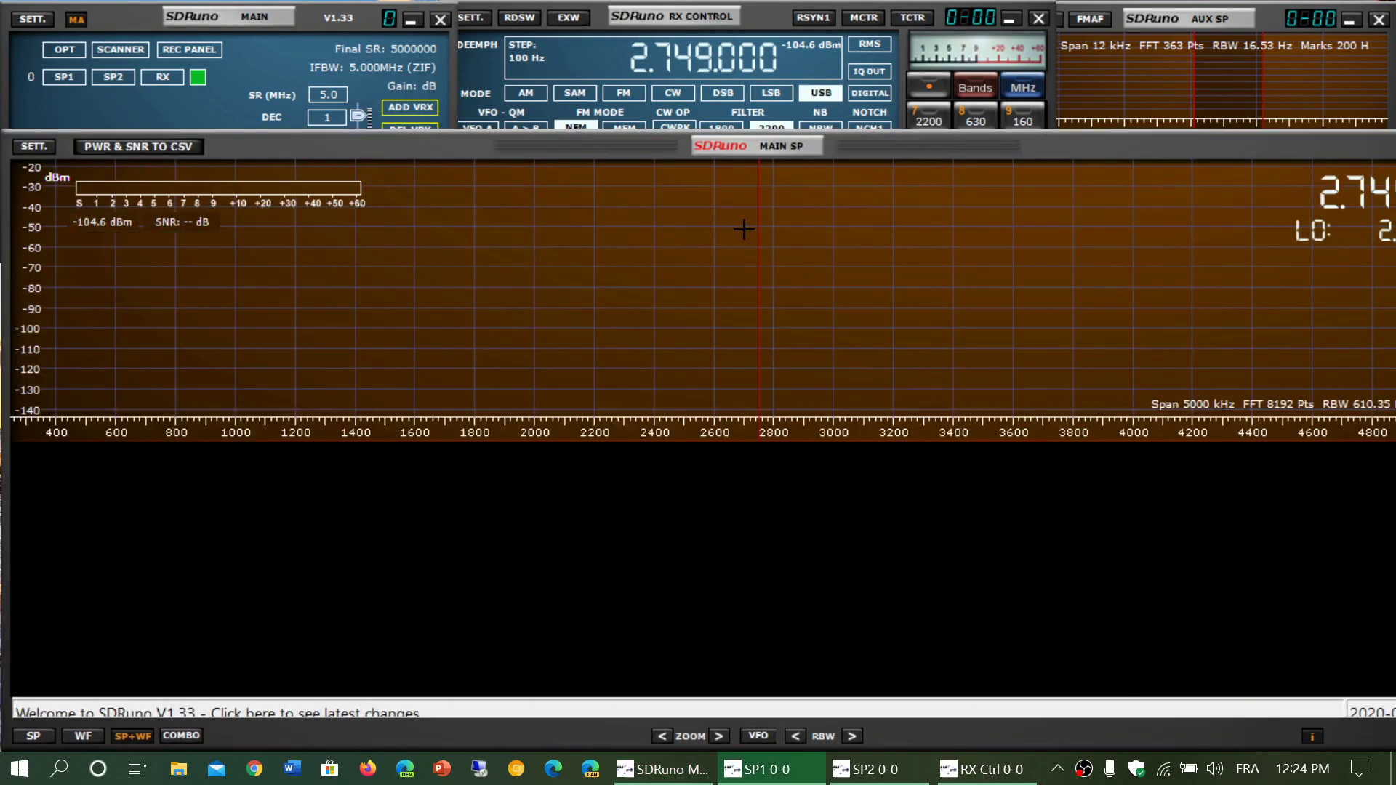
{"action": "left_click_drag", "start_coordinate": [1076, 144], "coordinate": [804, 141]}
{"action": "left_click_drag", "start_coordinate": [1239, 129], "coordinate": [1060, 324]}
{"action": "left_click_drag", "start_coordinate": [823, 342], "coordinate": [1092, 273]}
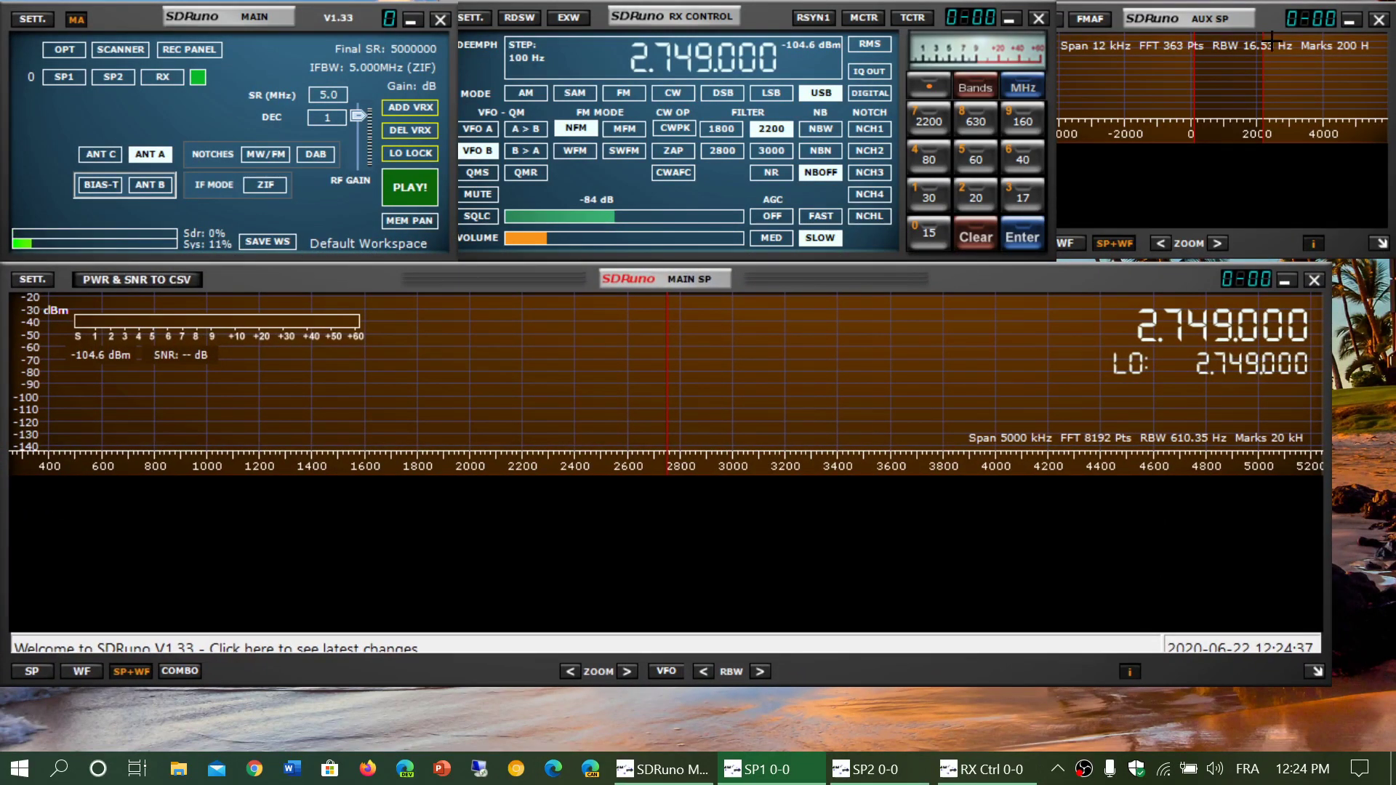
Step: Widen AUX SP and stretch MAIN SP across the lower part of the screen
{"action": "left_click_drag", "start_coordinate": [1265, 11], "coordinate": [1283, 18]}
{"action": "left_click", "coordinate": [1317, 669]}
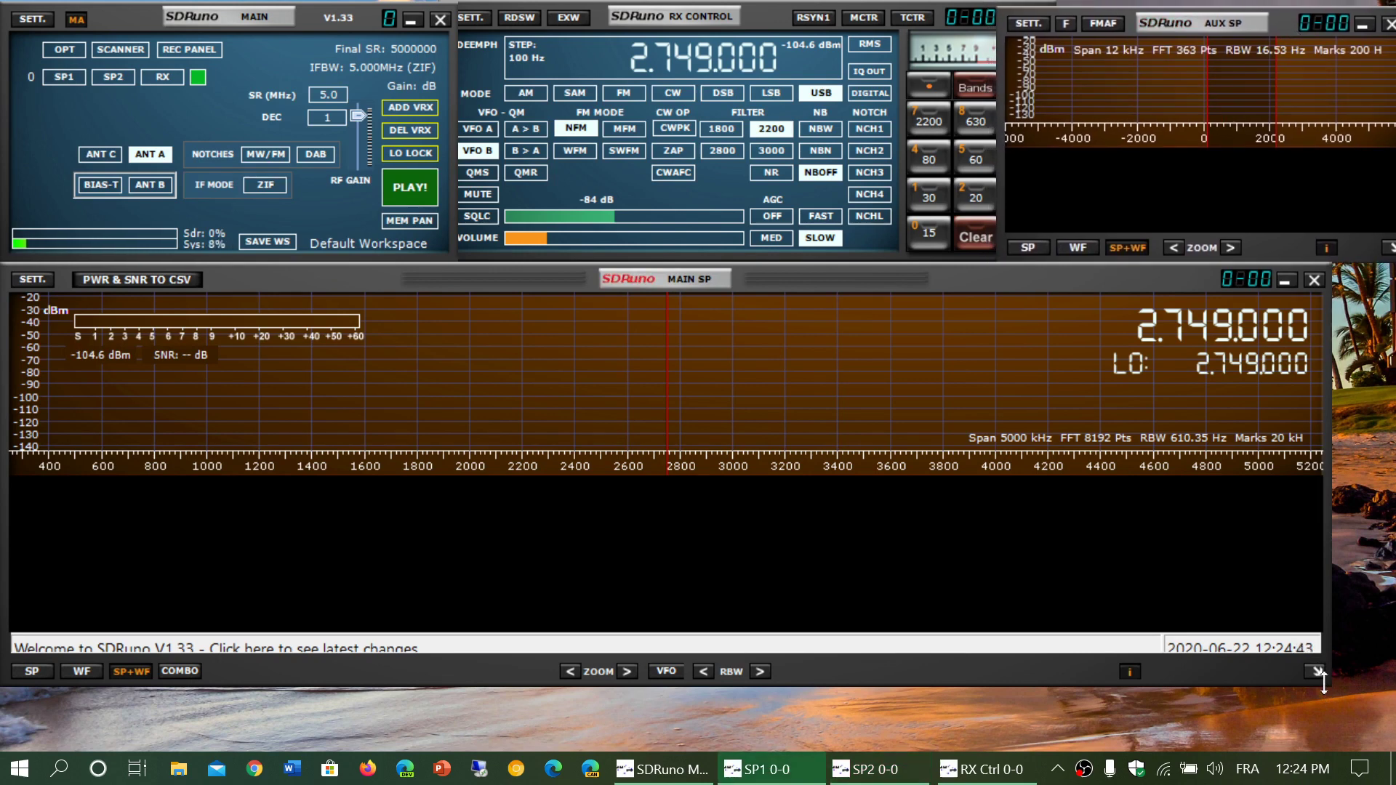
{"action": "left_click_drag", "start_coordinate": [1317, 671], "coordinate": [1389, 746]}
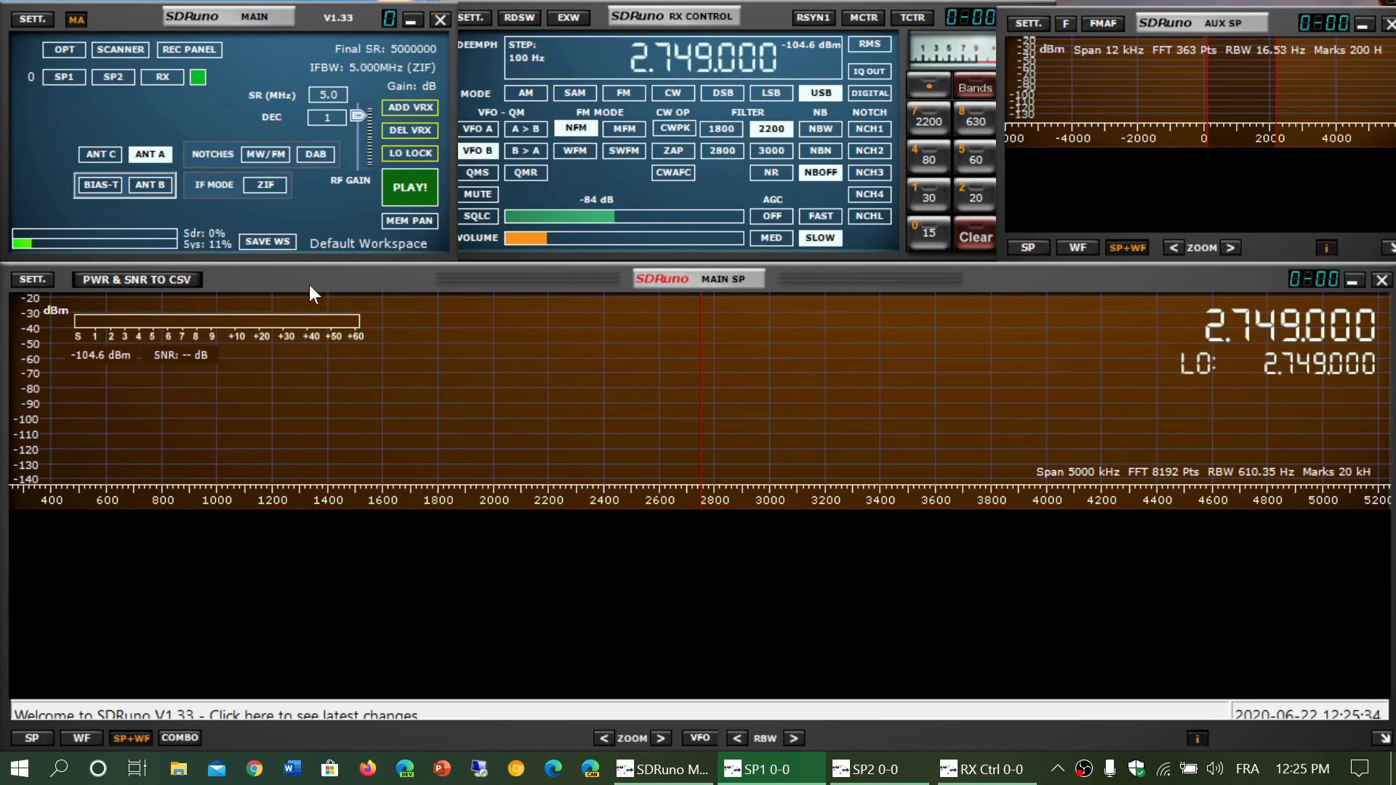
Step: Save the layout to Default Workspace, confirm the saved message, then quit SDRuno
{"action": "left_click", "coordinate": [269, 242]}
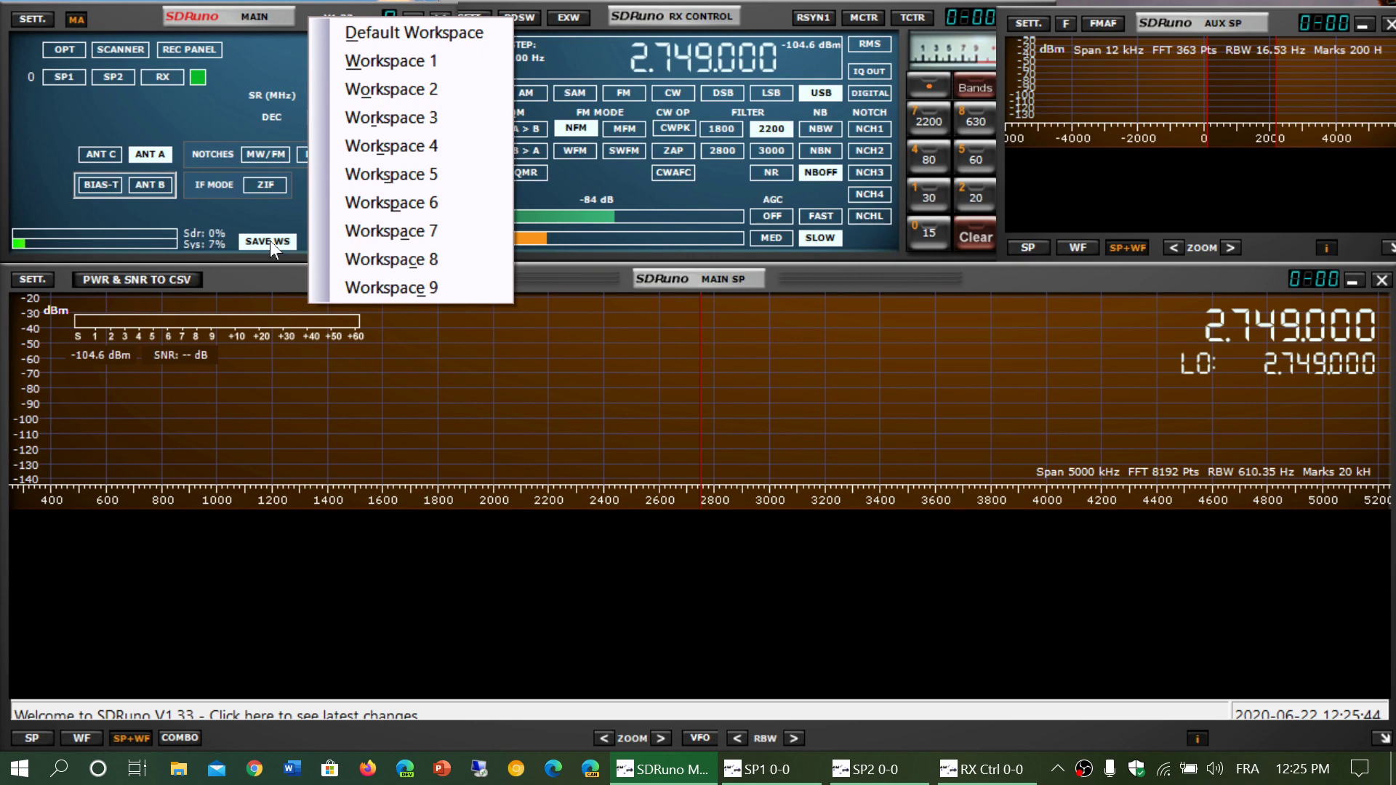
{"action": "left_click", "coordinate": [420, 34]}
{"action": "left_click", "coordinate": [686, 131]}
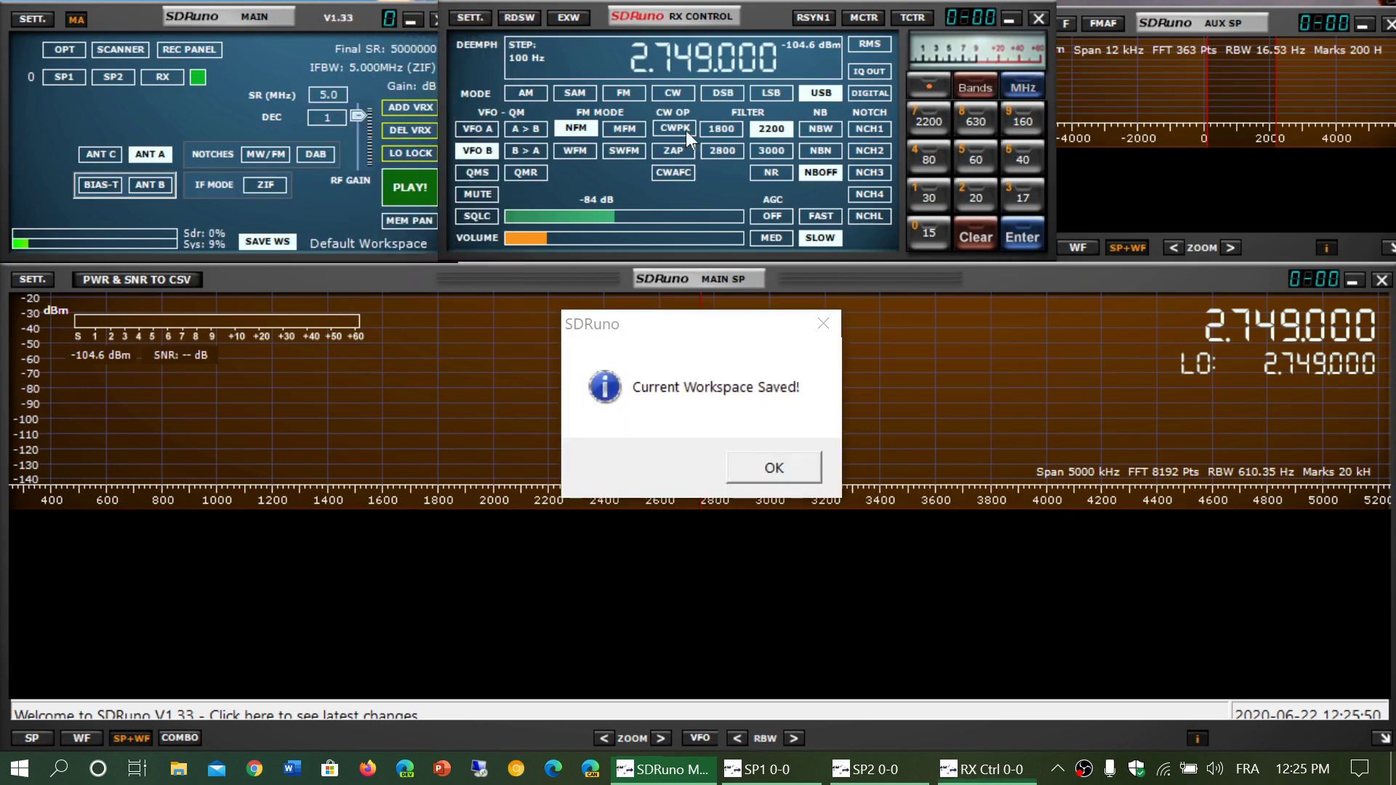
{"action": "left_click", "coordinate": [774, 467]}
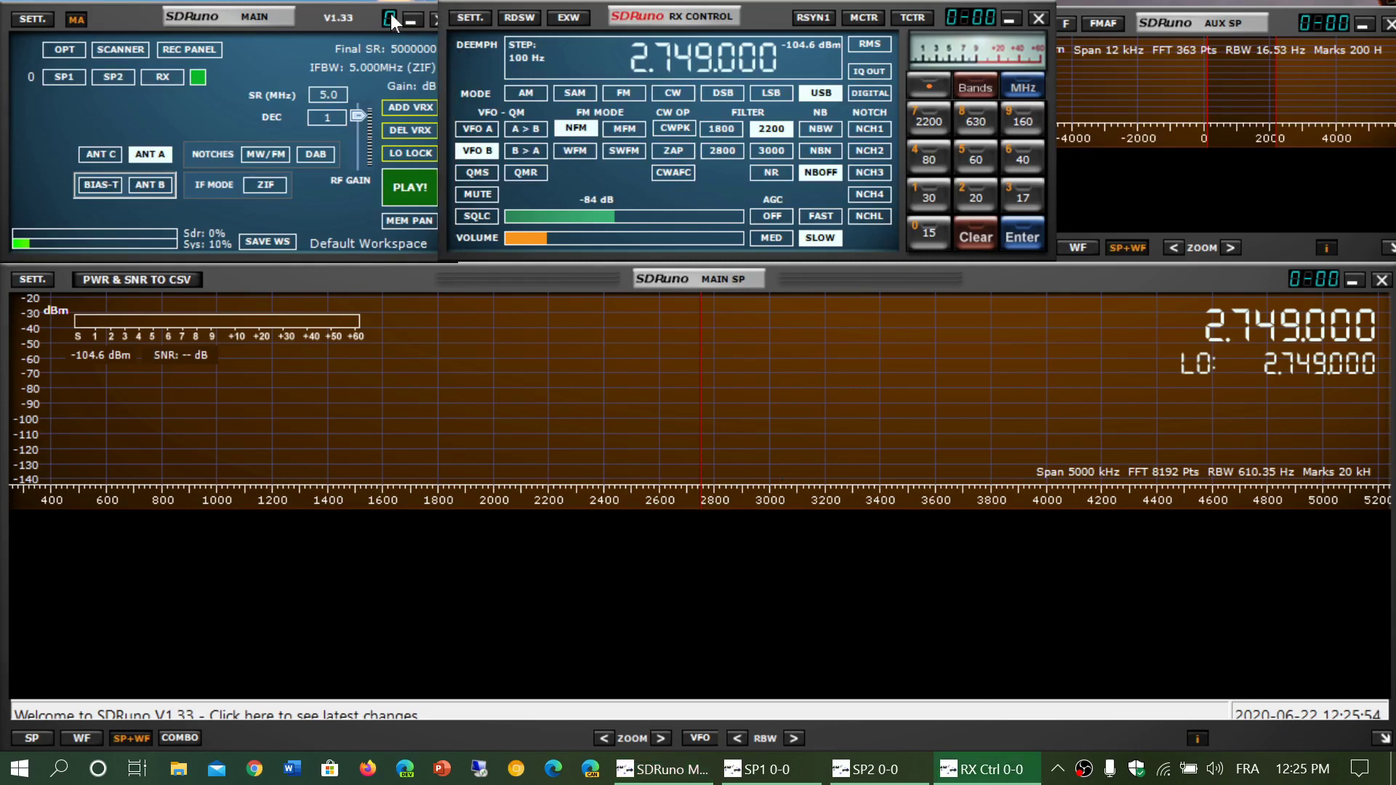
{"action": "left_click", "coordinate": [320, 24]}
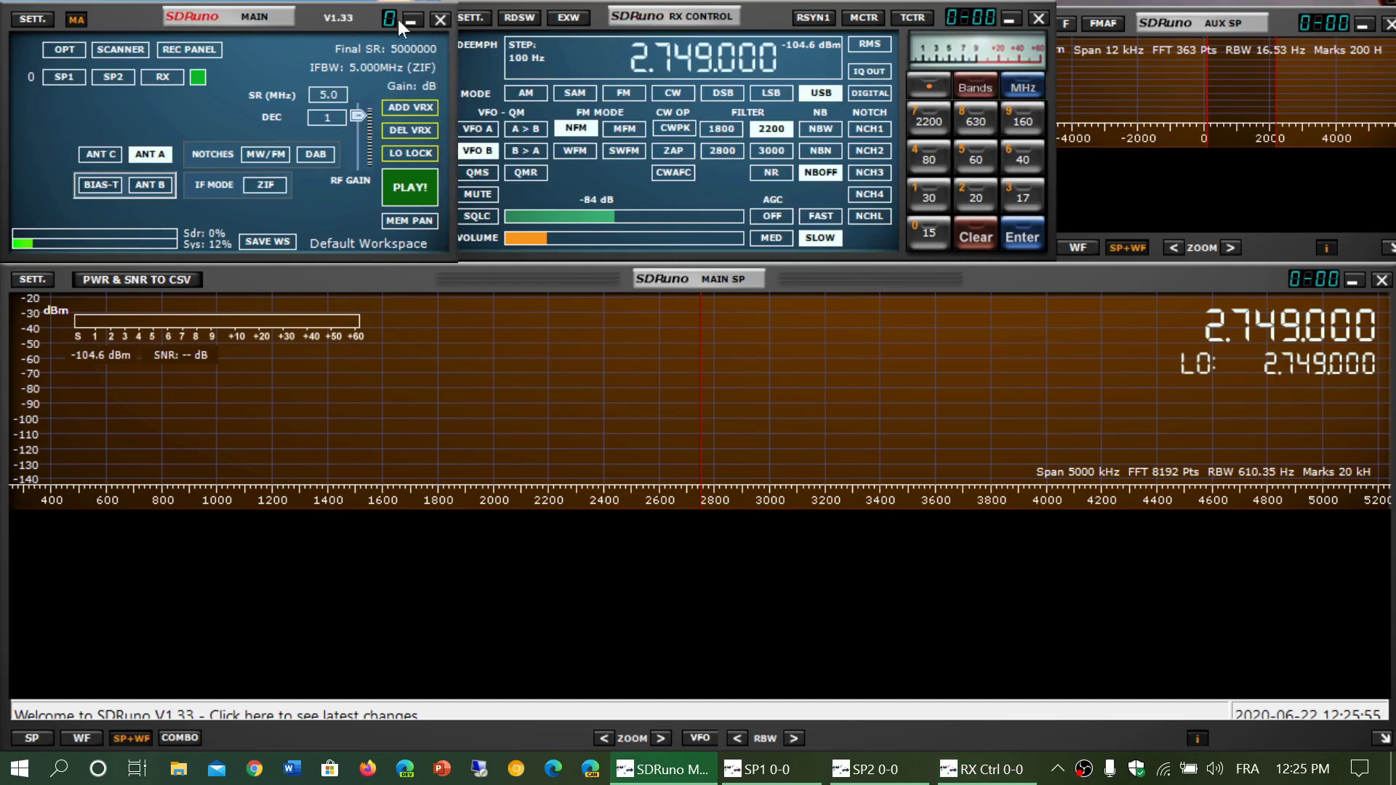
{"action": "left_click", "coordinate": [440, 20]}
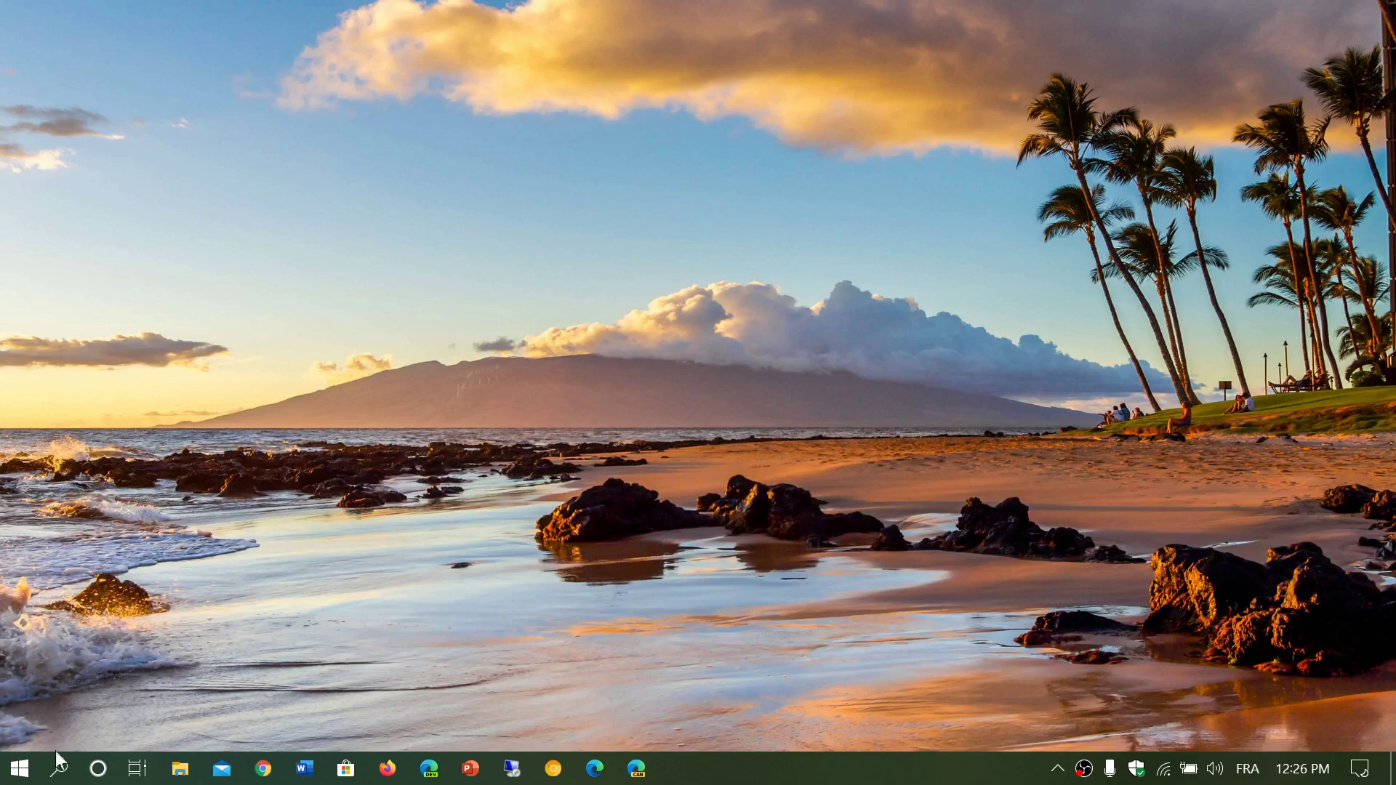
Step: Relaunch SDRuno from a Windows Search for 'sdru' to reopen it with the saved layout
{"action": "left_click", "coordinate": [61, 769]}
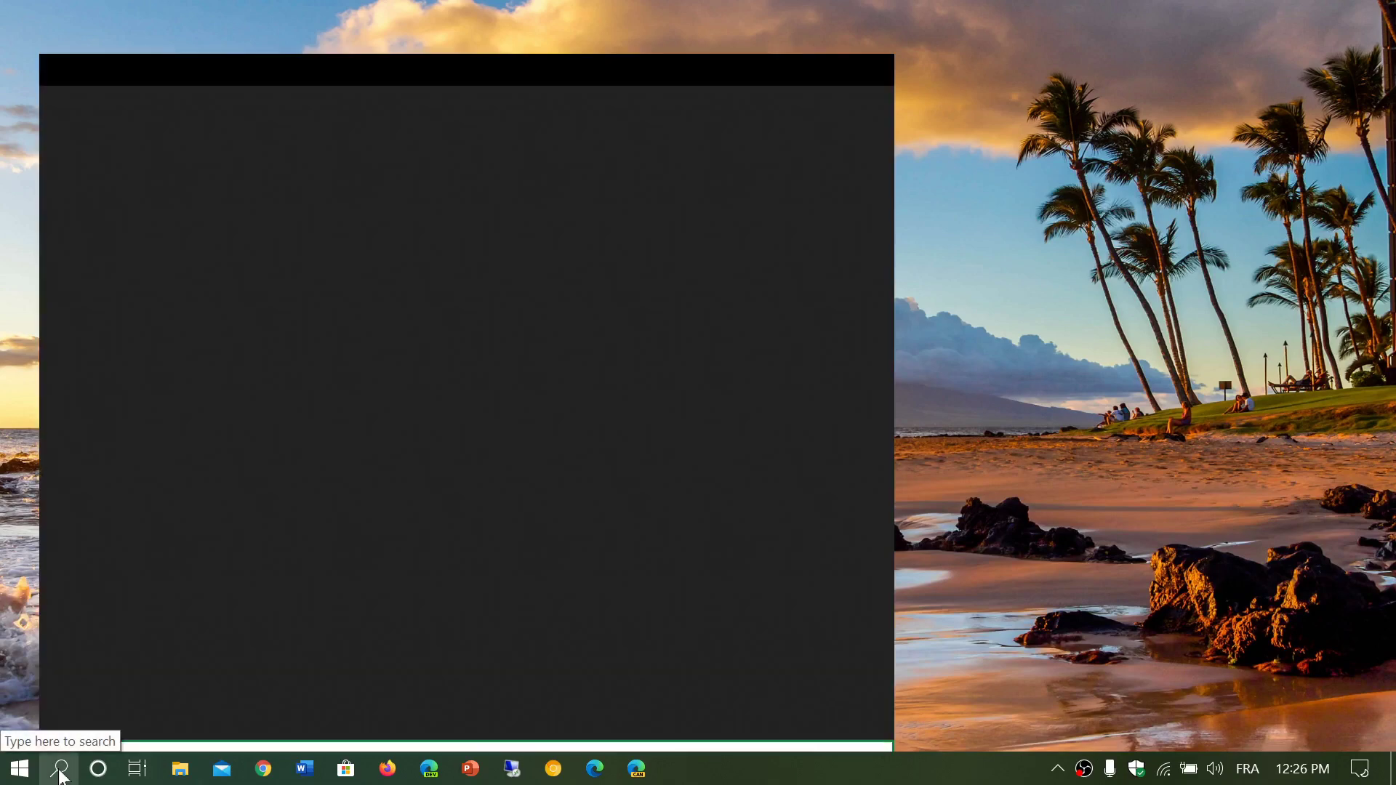
{"action": "type", "text": "sdru"}
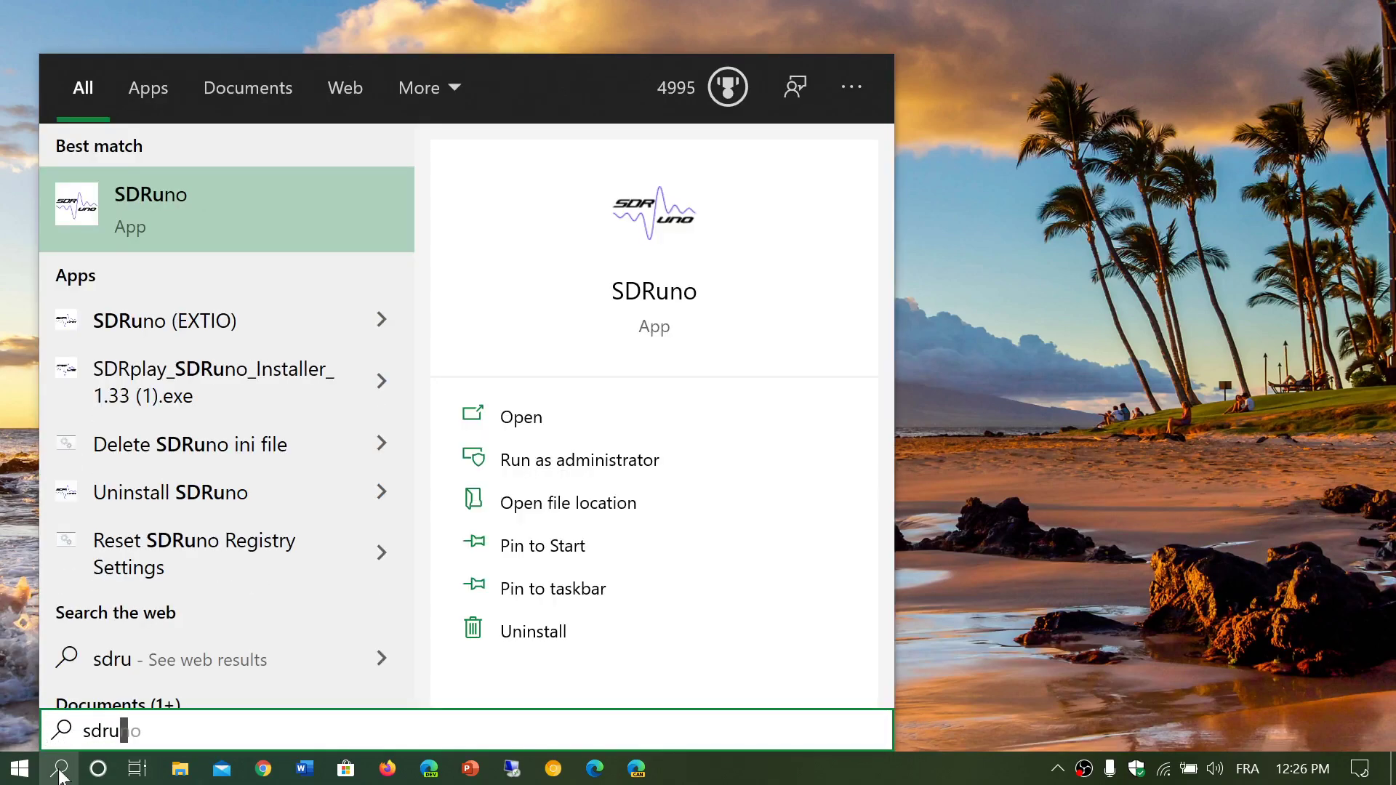
{"action": "left_click", "coordinate": [616, 291]}
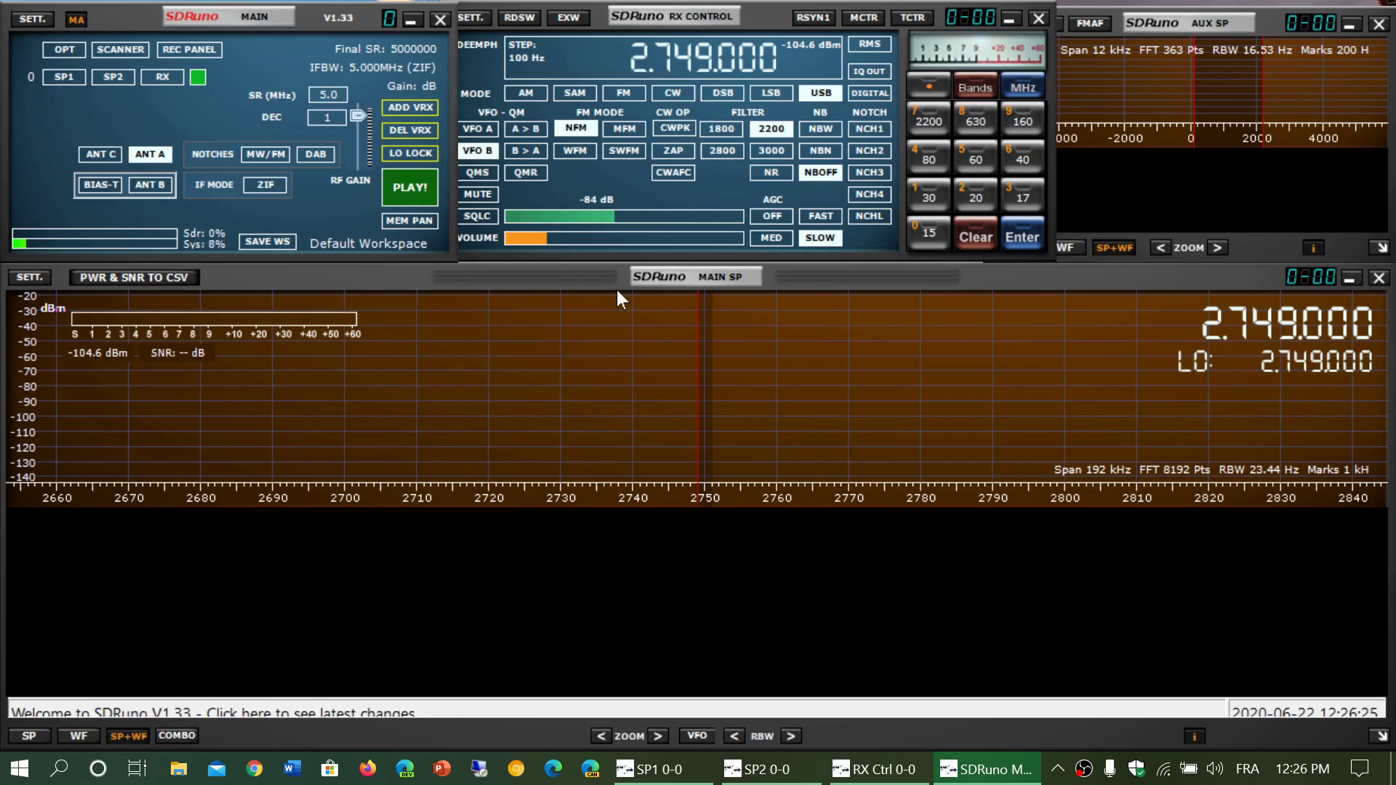
Step: Save to Default Workspace twice via SAVE WS, confirming 'Current Workspace Saved!' each time
{"action": "left_click", "coordinate": [472, 245]}
{"action": "left_click", "coordinate": [266, 241]}
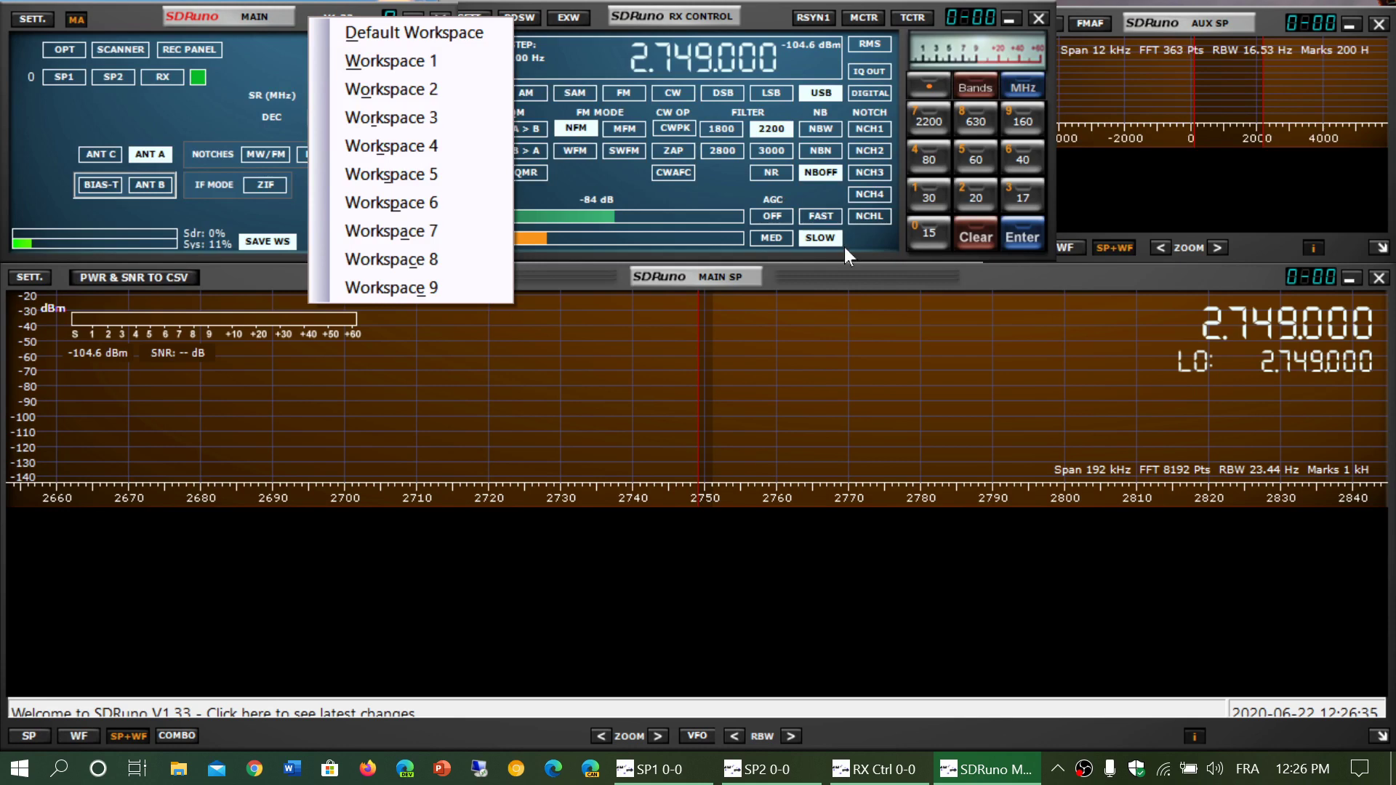
{"action": "left_click", "coordinate": [851, 275]}
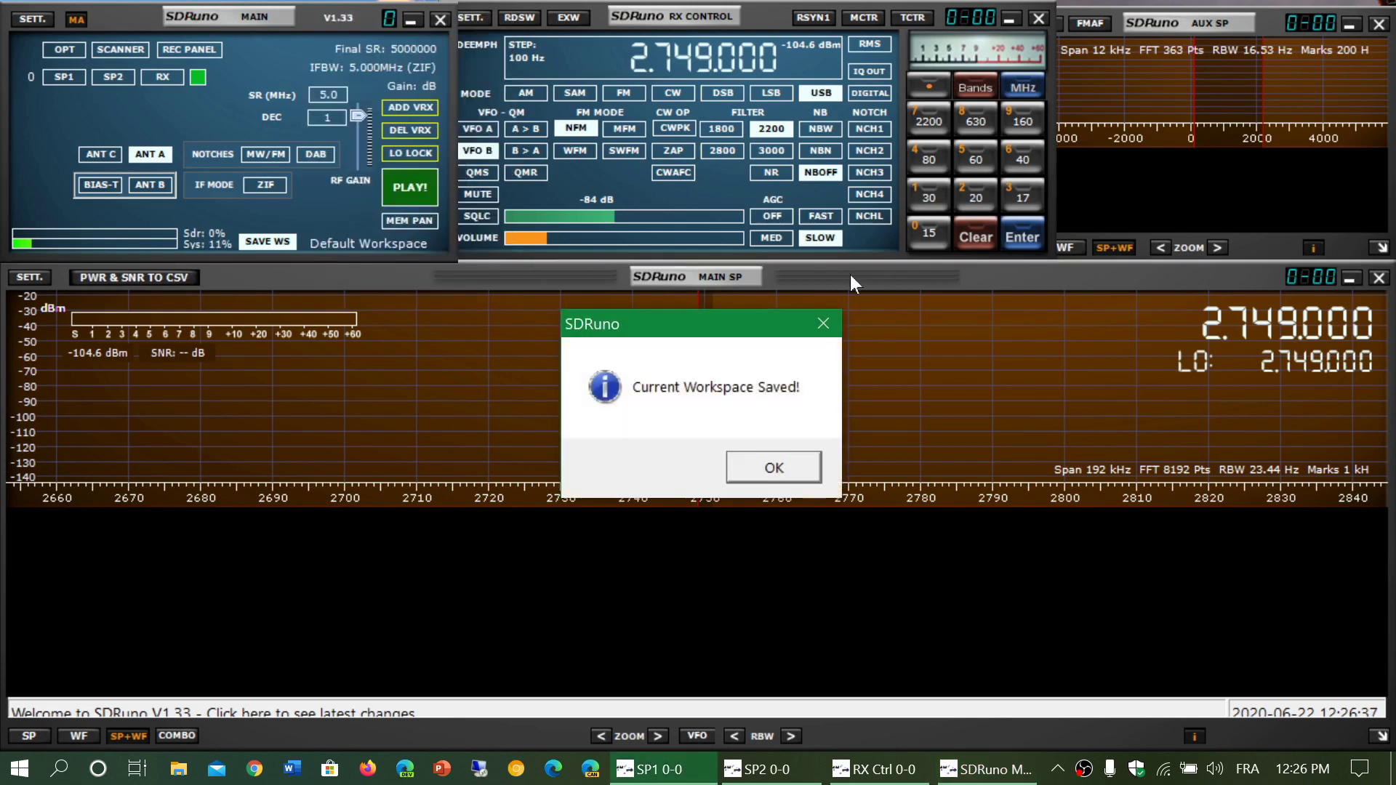
{"action": "left_click", "coordinate": [824, 323]}
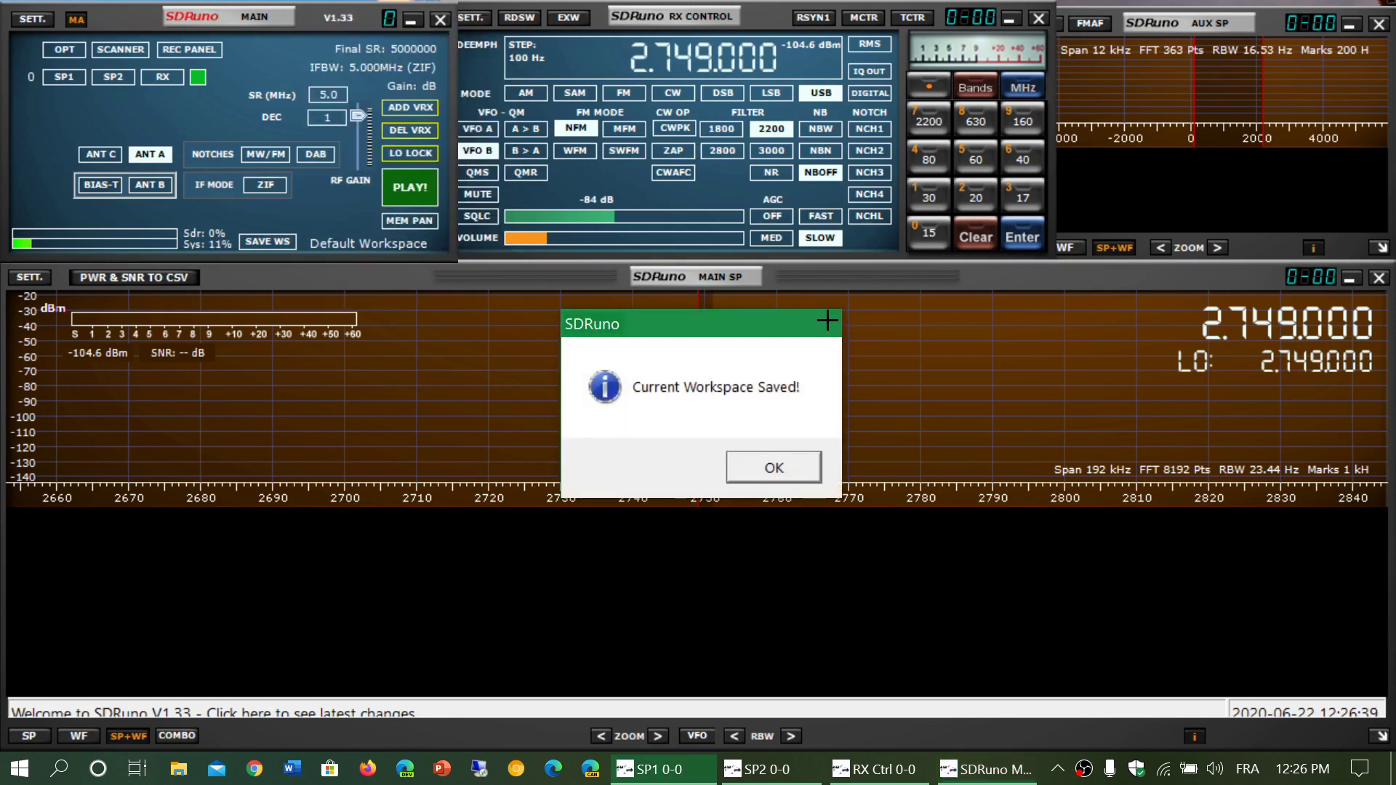
{"action": "left_click", "coordinate": [280, 242]}
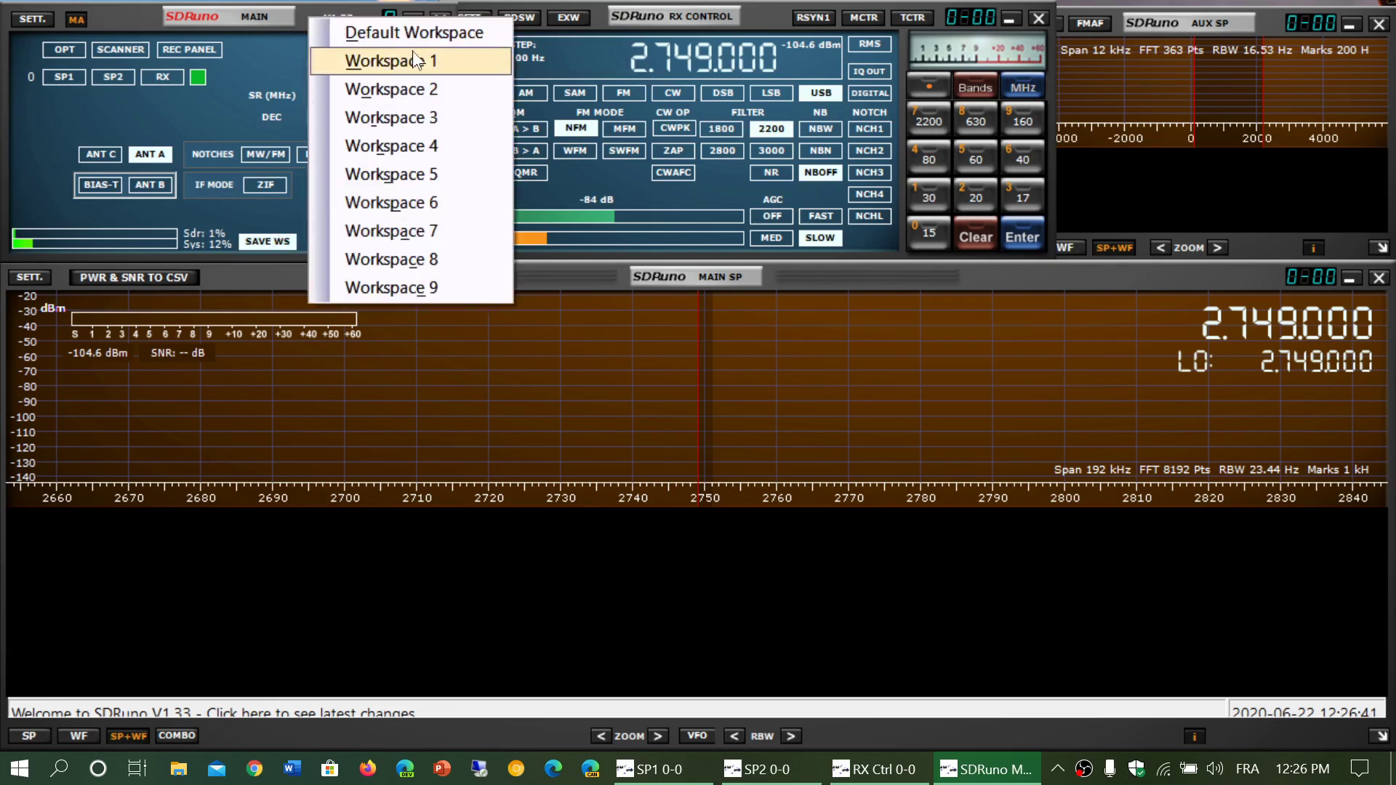
{"action": "left_click", "coordinate": [452, 33]}
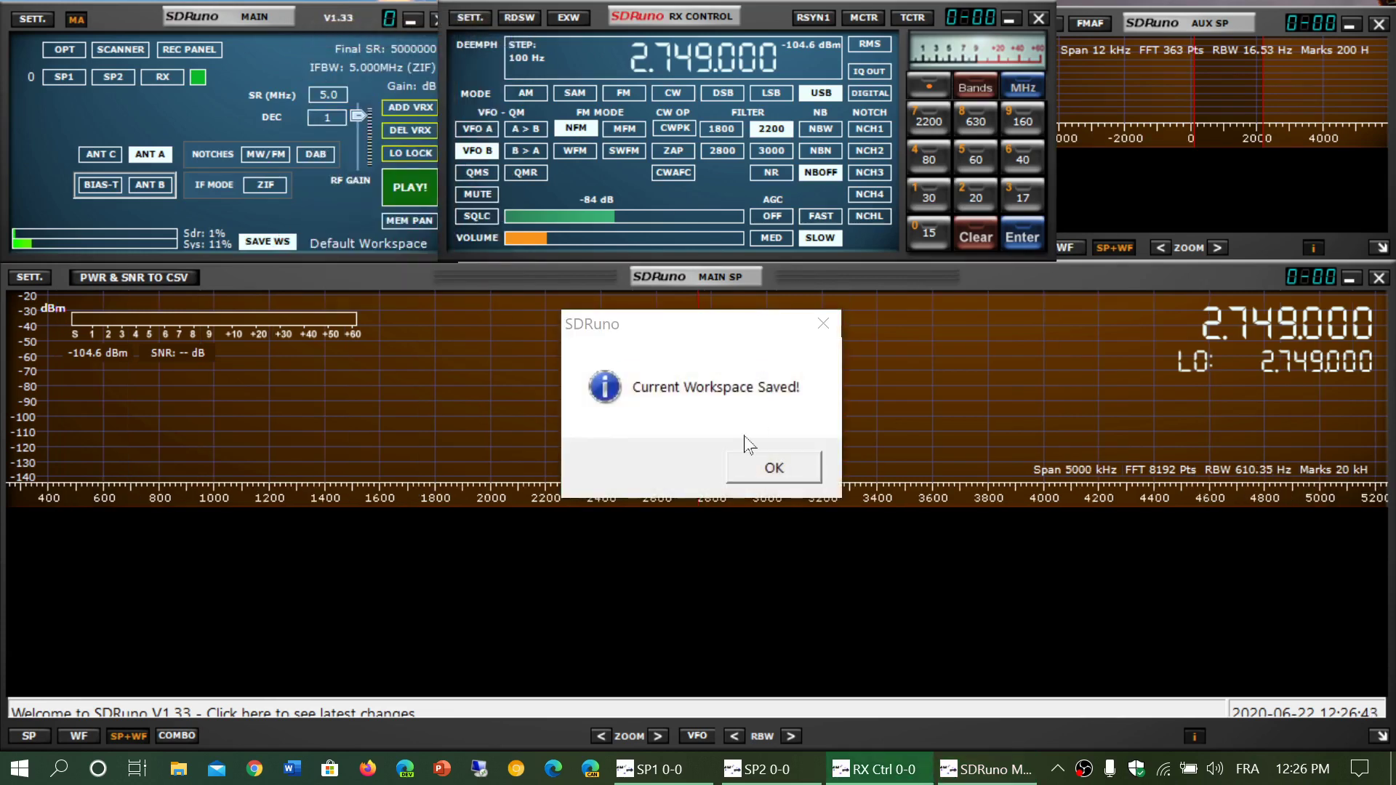
{"action": "left_click", "coordinate": [797, 476]}
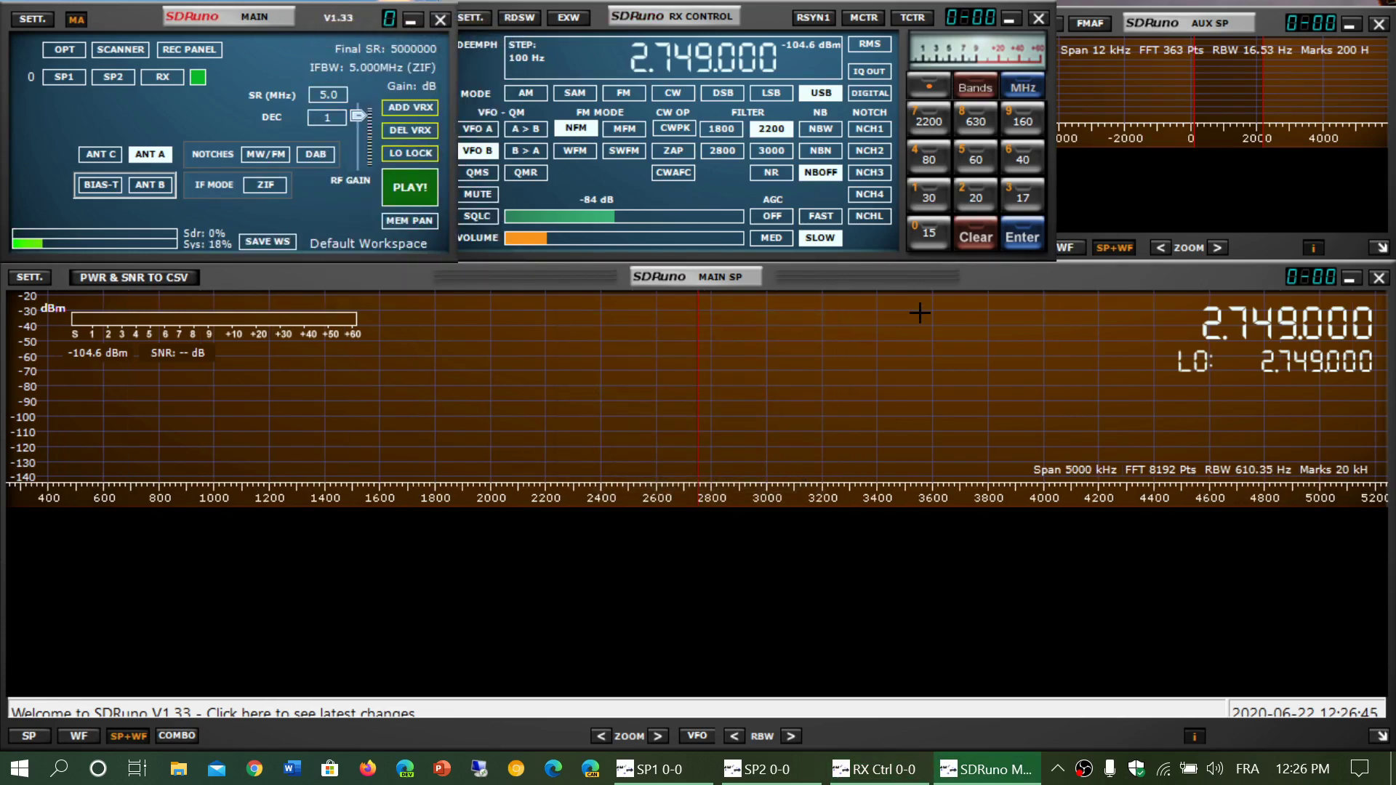
{"action": "left_click", "coordinate": [981, 279]}
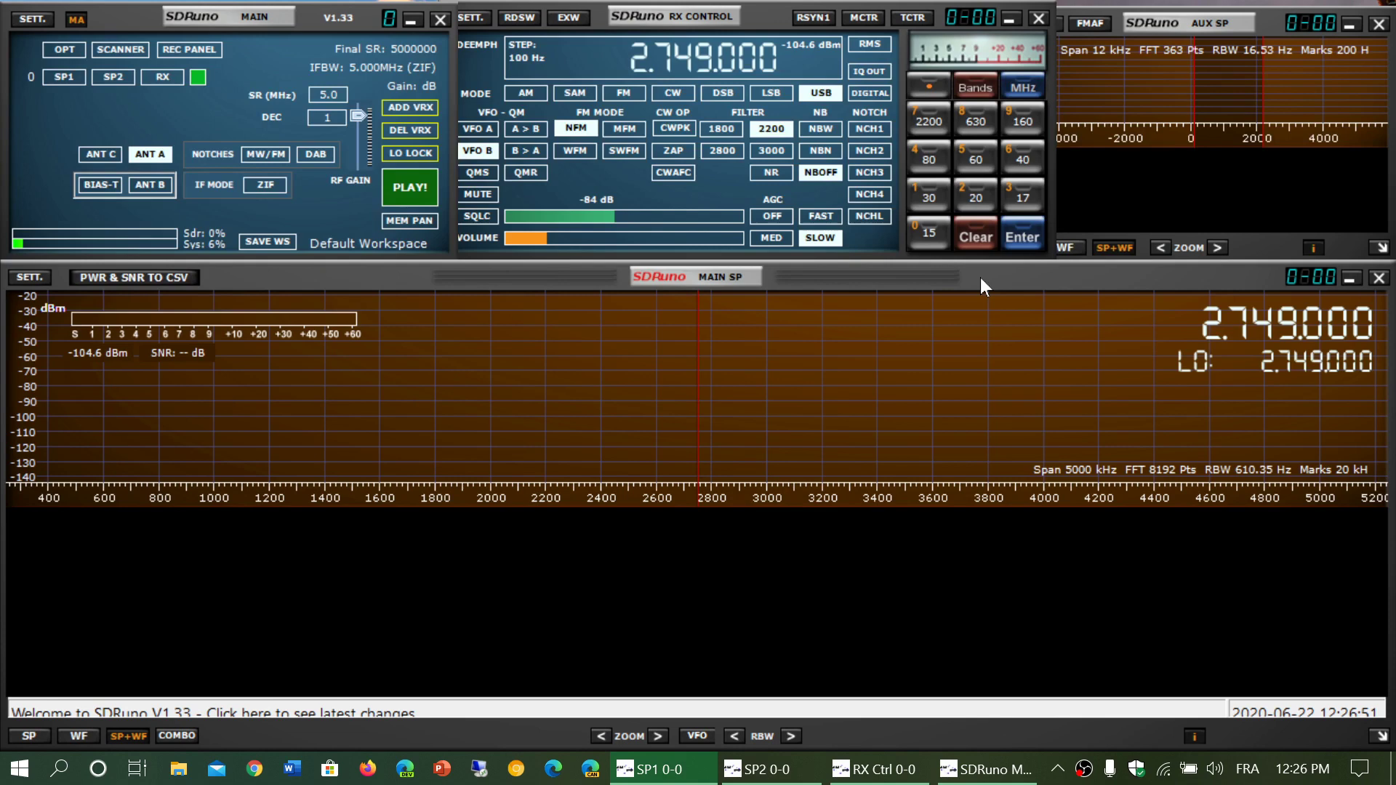
{"action": "left_click", "coordinate": [878, 177]}
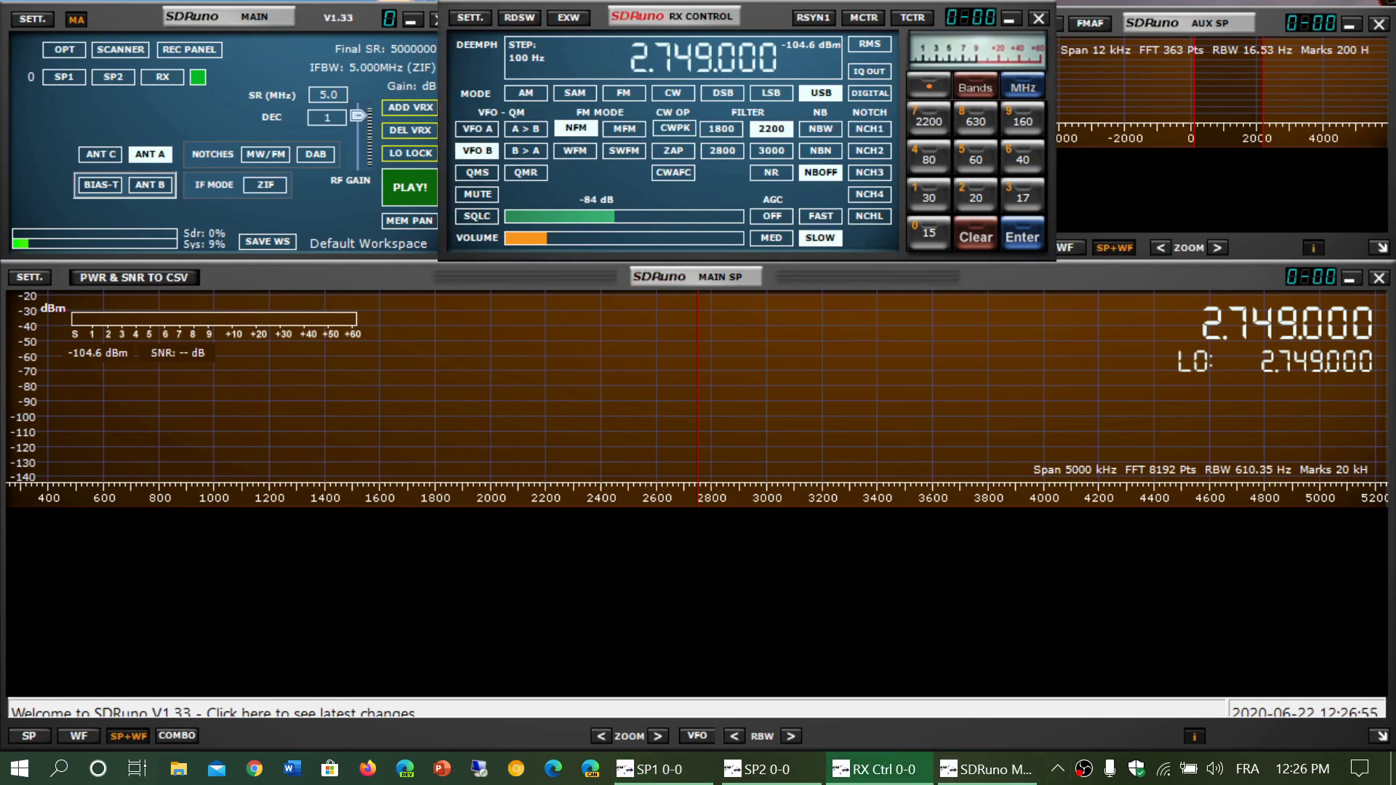